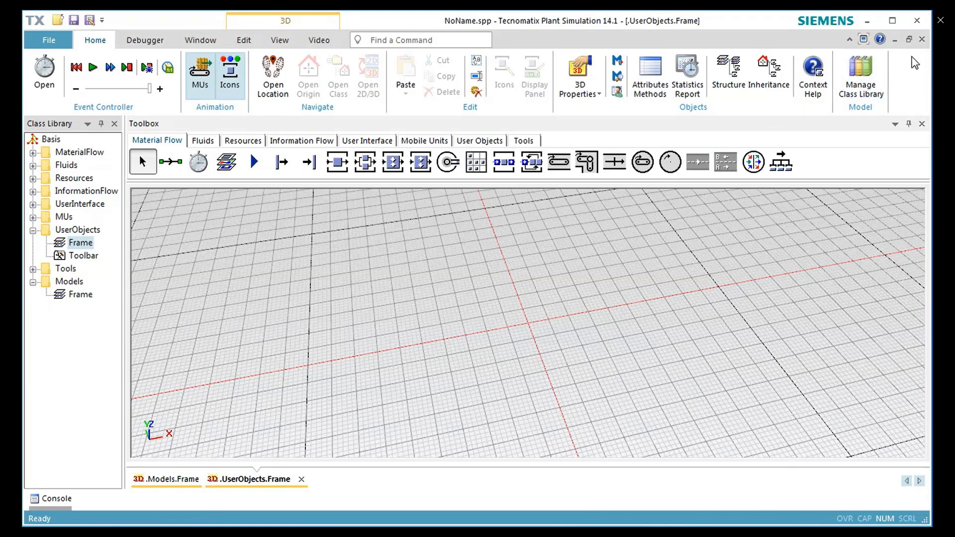
Close the open UserObjects.Frame view and create a new frame named MyStation in the UserObjects folder
{"action": "left_click", "coordinate": [922, 39]}
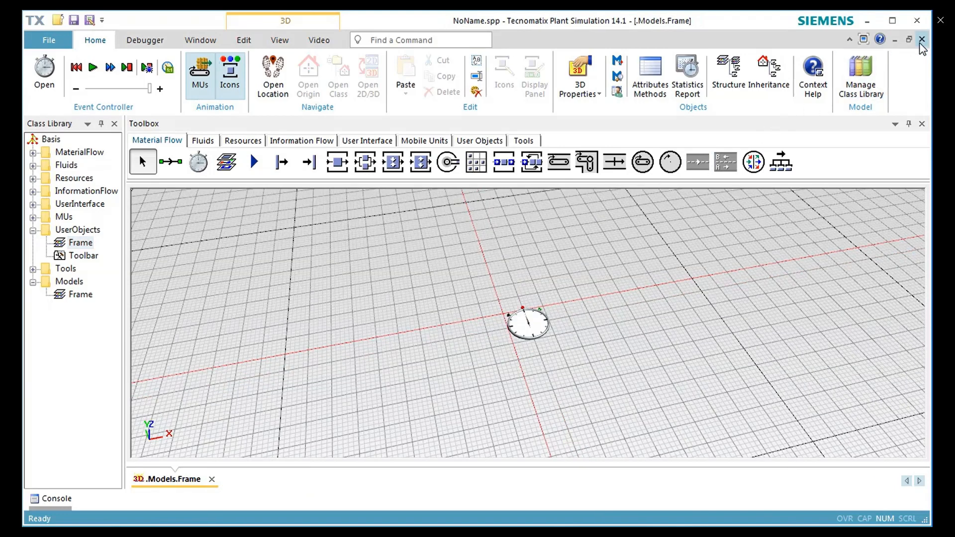
{"action": "right_click", "coordinate": [81, 231]}
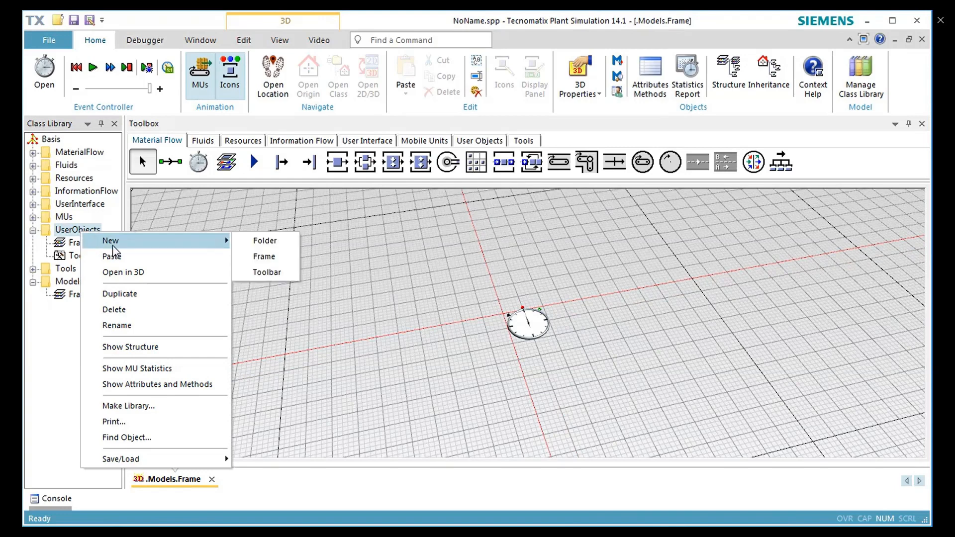
{"action": "mouse_move", "coordinate": [228, 243]}
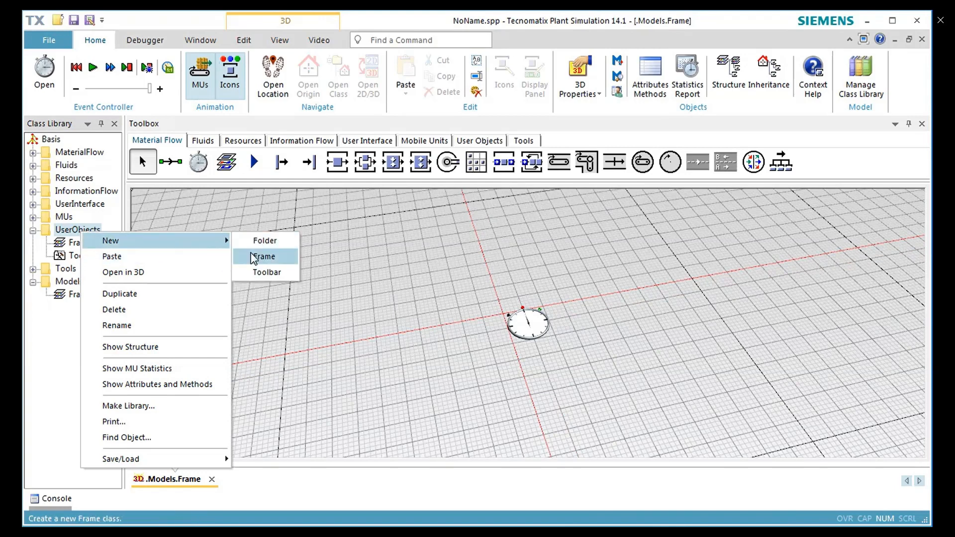
{"action": "left_click", "coordinate": [252, 255]}
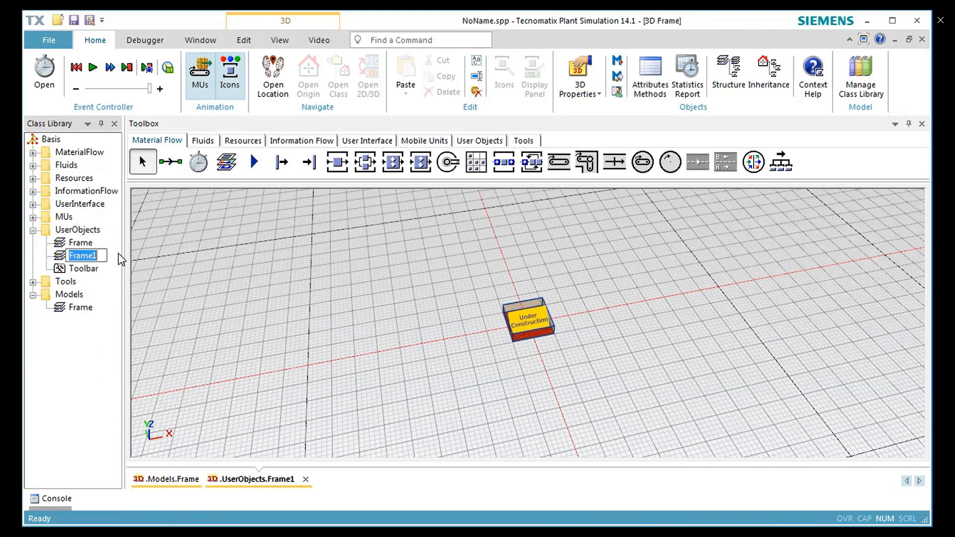
{"action": "type", "text": "MyStation"}
{"action": "left_click", "coordinate": [238, 309]}
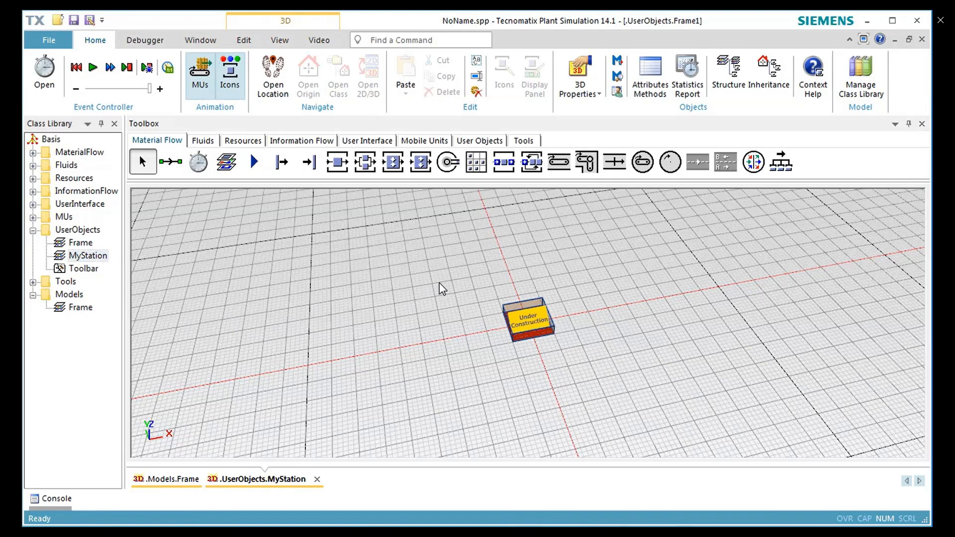
Delete the Under Construction placeholder graphic from MyStation and insert a Station at the frame's origin
{"action": "left_click", "coordinate": [528, 326]}
{"action": "key", "text": "Delete"}
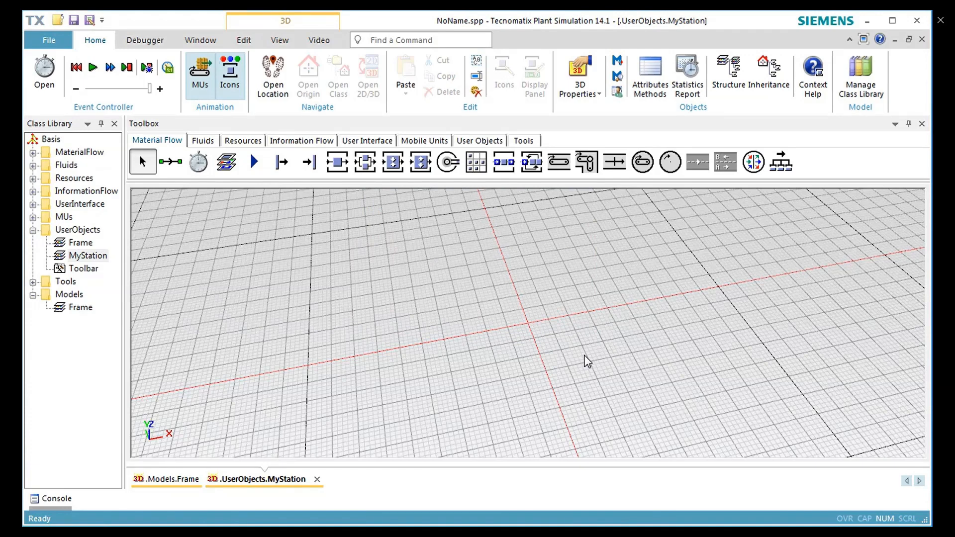
{"action": "left_click", "coordinate": [337, 161]}
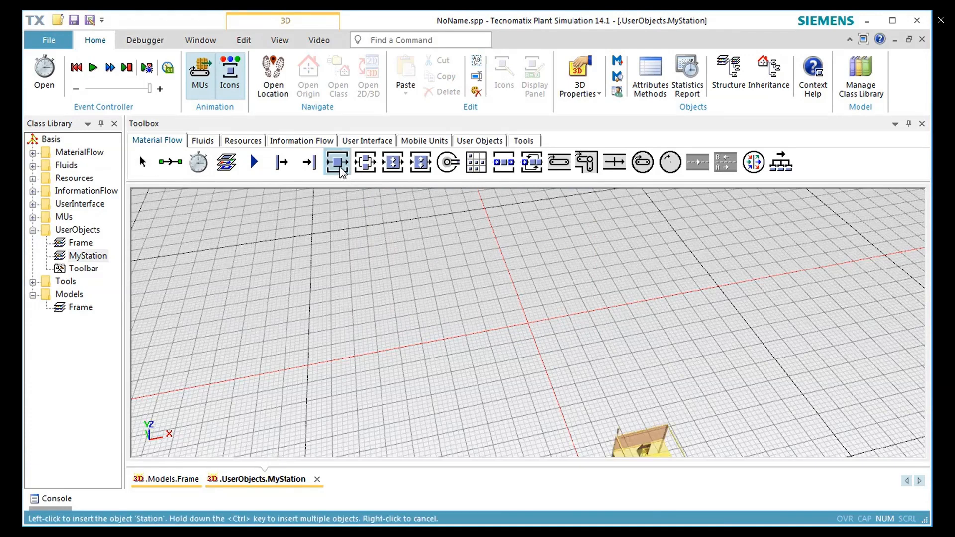
{"action": "left_click", "coordinate": [529, 324]}
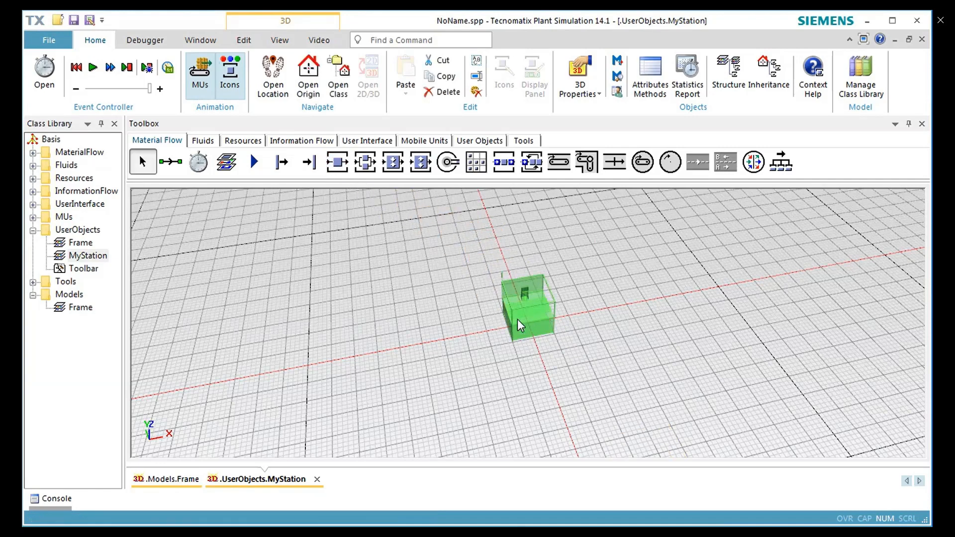
Insert two Interface objects along the X axis, one on each side of the station
{"action": "left_click", "coordinate": [254, 161]}
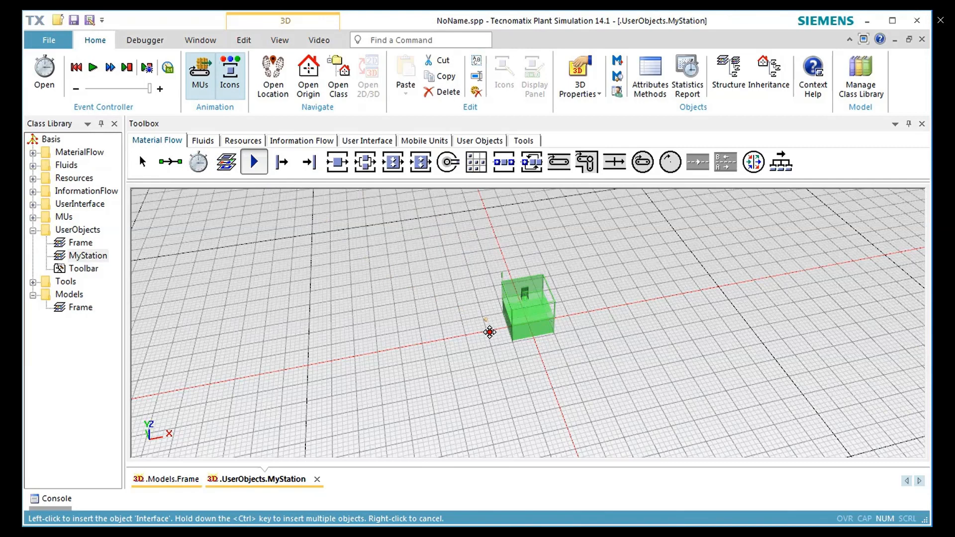
{"action": "left_click", "coordinate": [489, 332]}
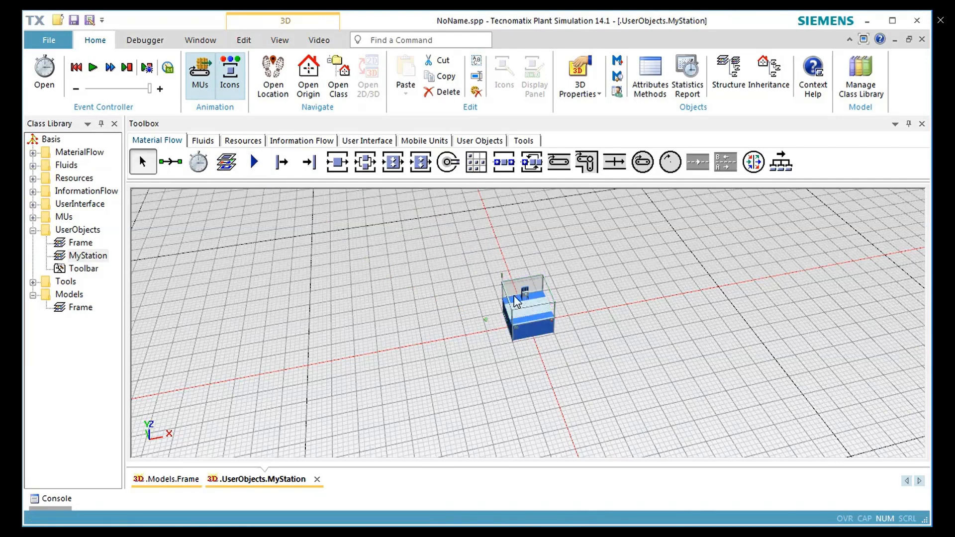
{"action": "left_click", "coordinate": [253, 161]}
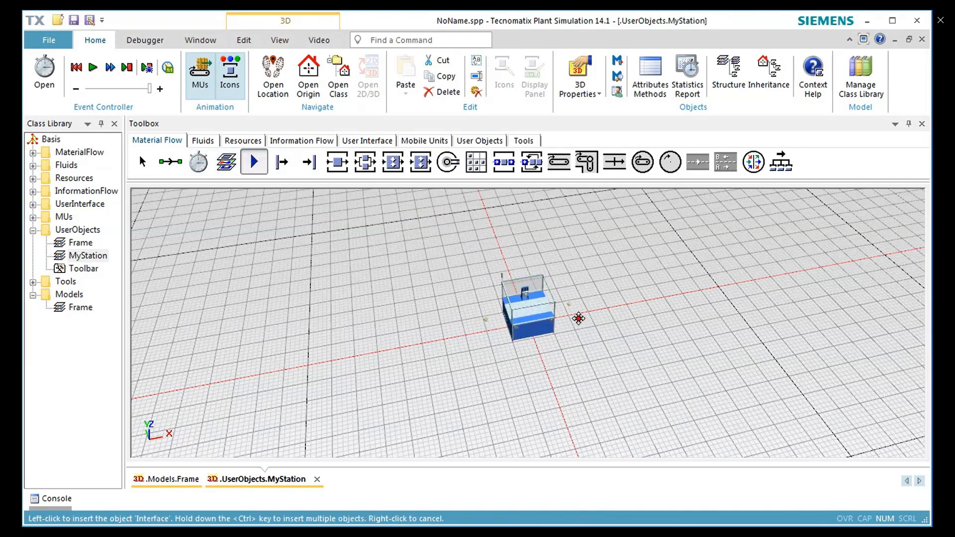
{"action": "left_click", "coordinate": [567, 317]}
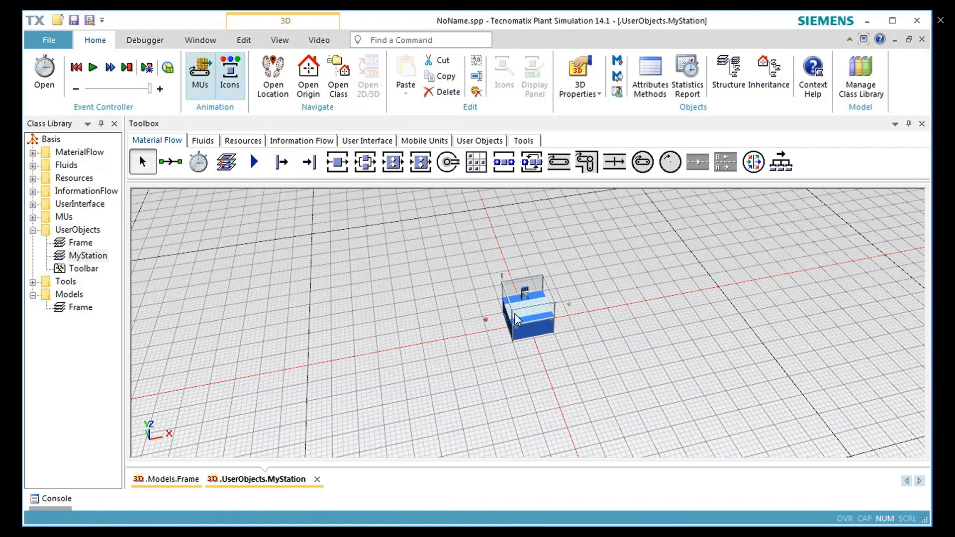
Connect the first interface to the station and the station to the second interface
{"action": "left_click", "coordinate": [169, 161]}
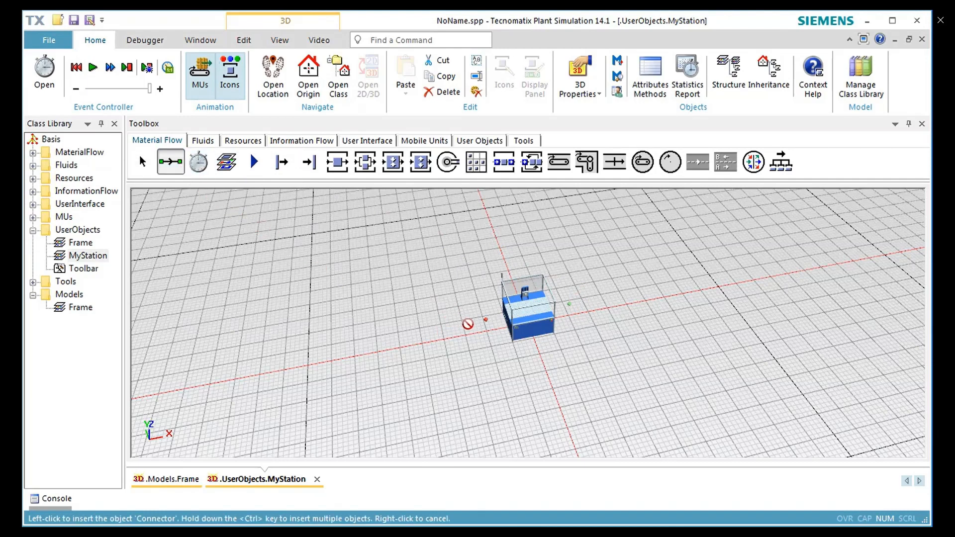
{"action": "left_click", "coordinate": [485, 320]}
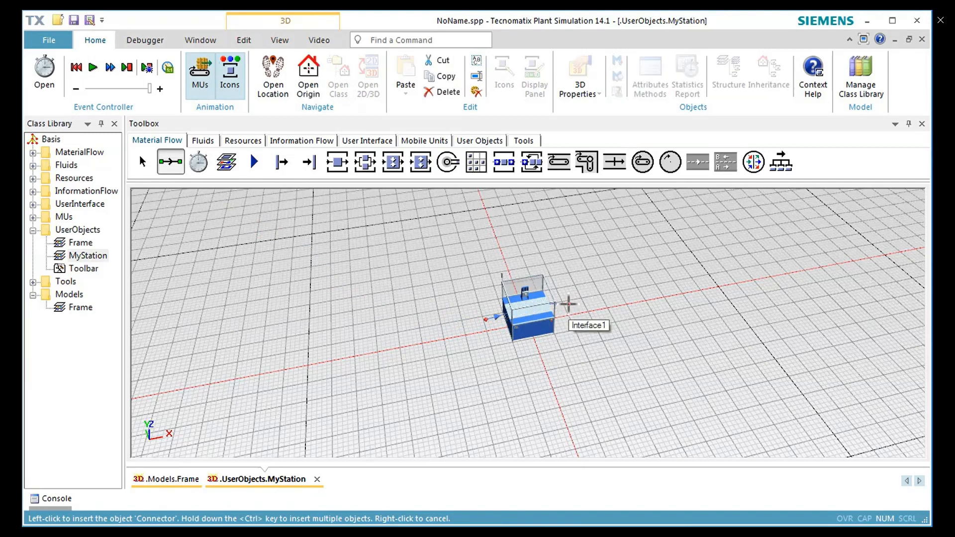
{"action": "left_click", "coordinate": [569, 304]}
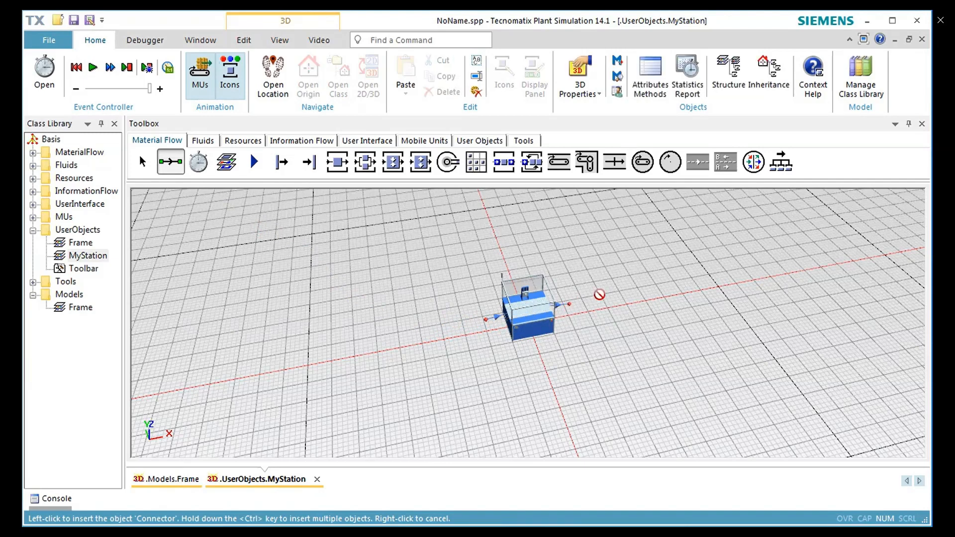
{"action": "left_click", "coordinate": [538, 318]}
Open the station in a new 3D window and delete all of its default graphics
{"action": "right_click", "coordinate": [538, 318]}
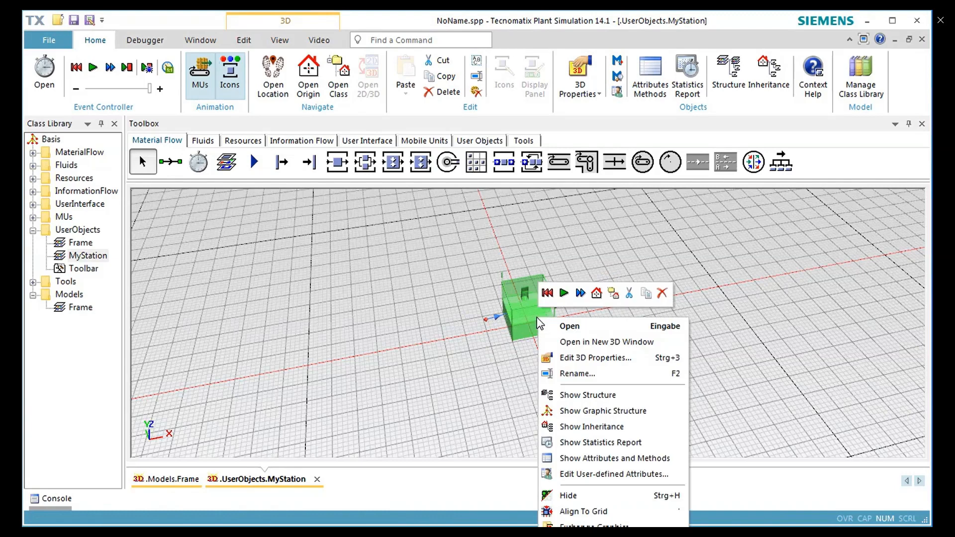
{"action": "left_click", "coordinate": [557, 341]}
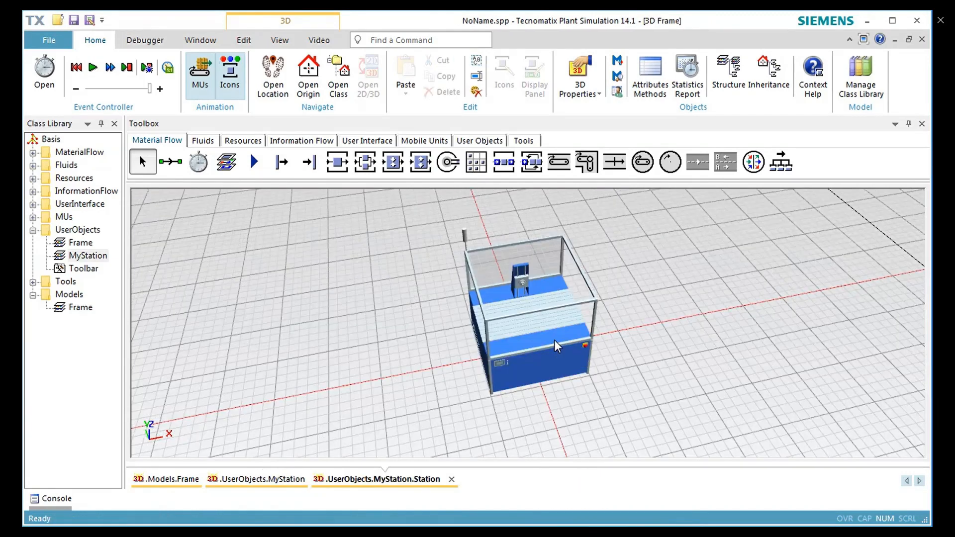
{"action": "scroll", "coordinate": [668, 323], "scroll_direction": "up", "scroll_amount": 1}
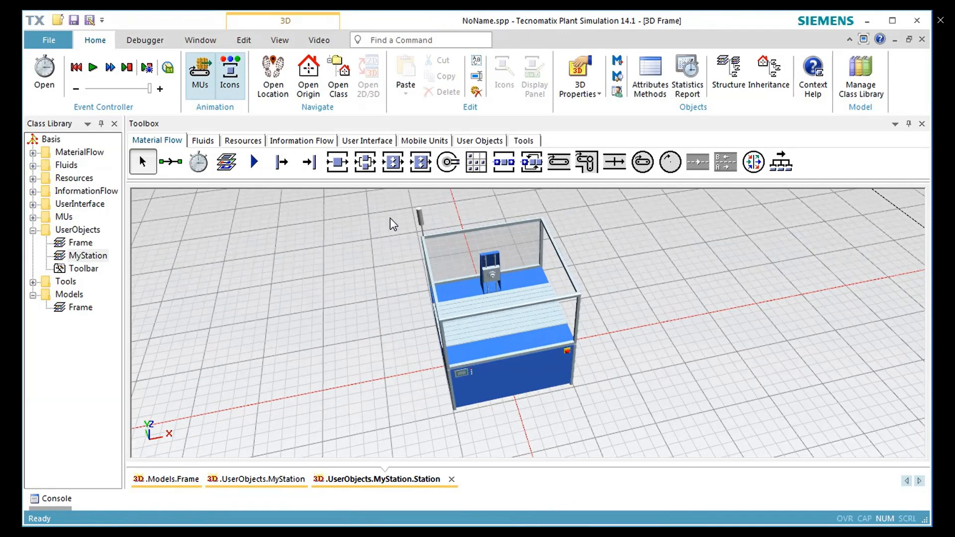
{"action": "left_click_drag", "start_coordinate": [390, 218], "coordinate": [611, 372], "text": "shift"}
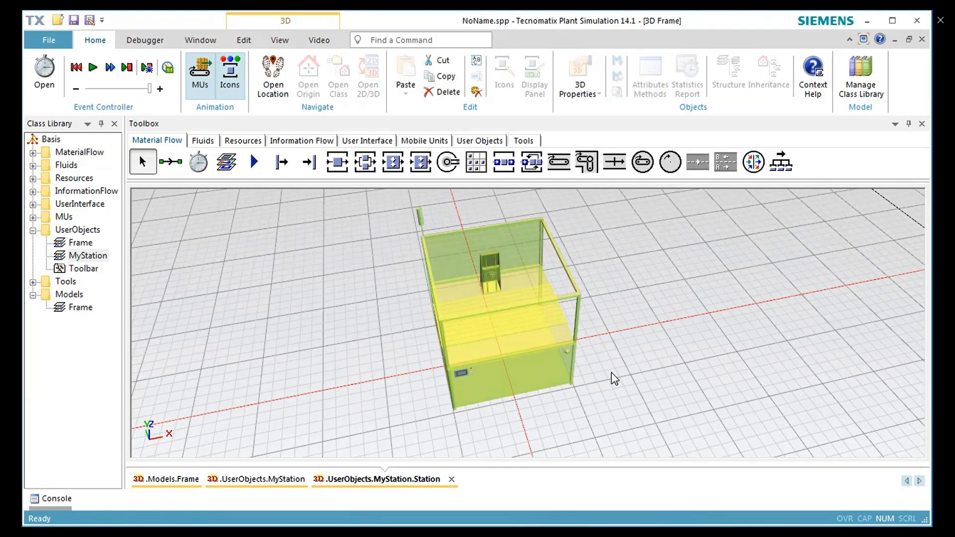
{"action": "key", "text": "Delete"}
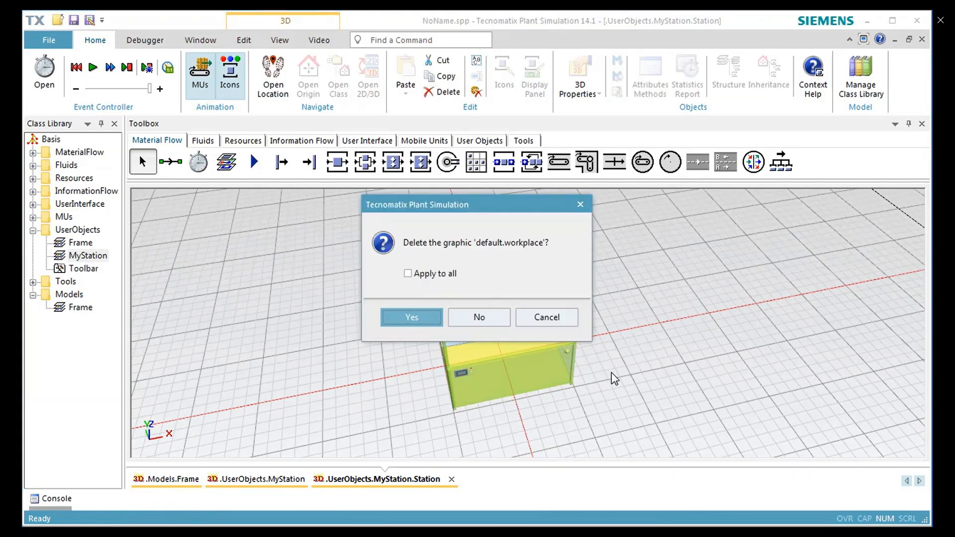
{"action": "left_click", "coordinate": [408, 274]}
{"action": "left_click", "coordinate": [435, 317]}
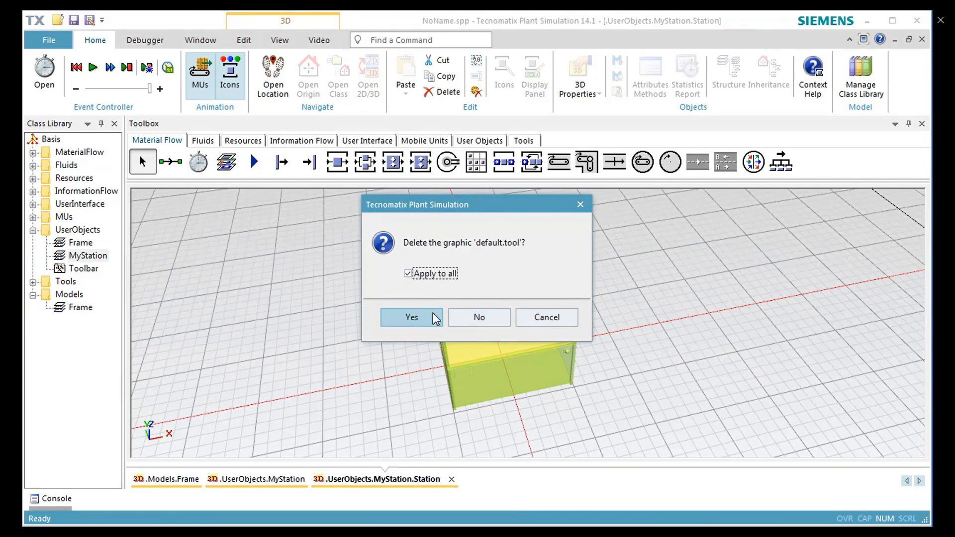
{"action": "left_click", "coordinate": [435, 318]}
Set the state group orientation to (Off) in the station's 3D properties
{"action": "right_click", "coordinate": [774, 312]}
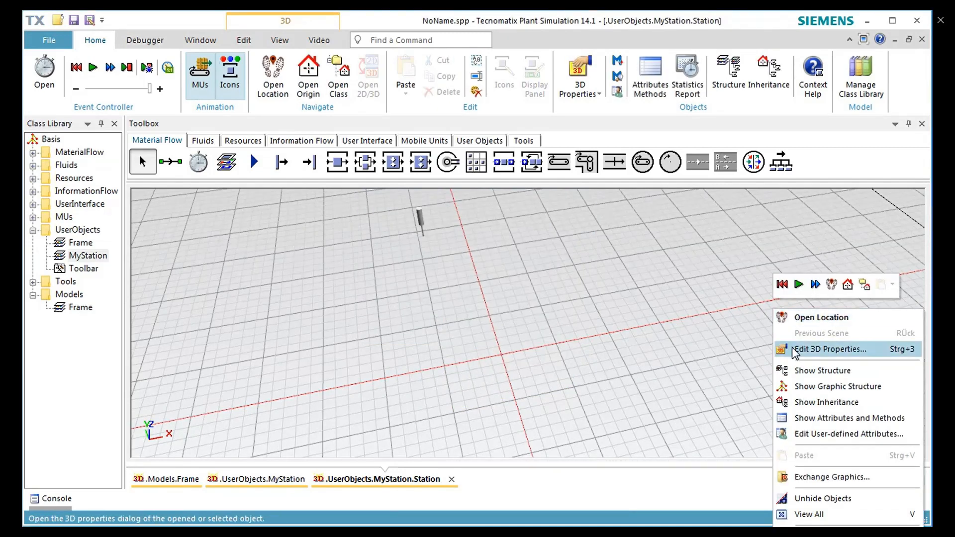
{"action": "left_click", "coordinate": [830, 350]}
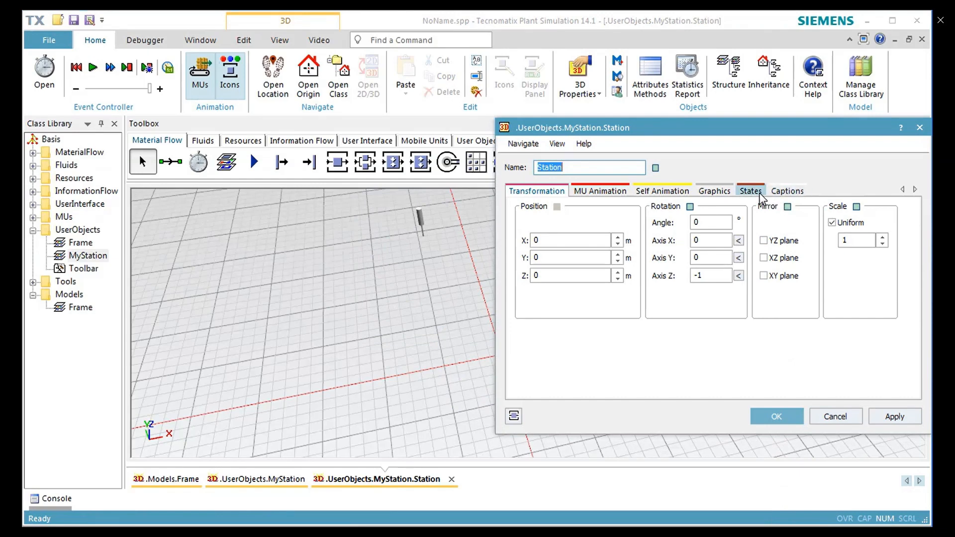
{"action": "left_click", "coordinate": [759, 195]}
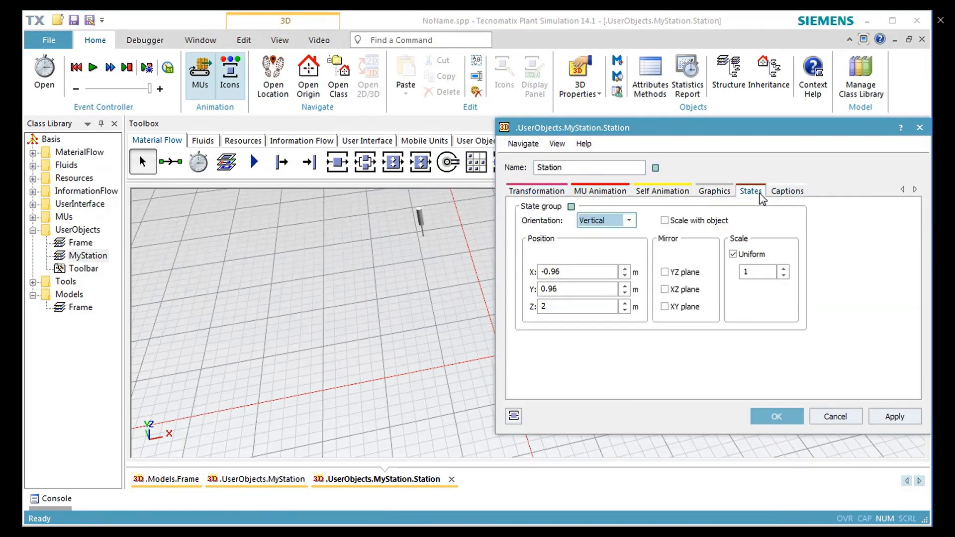
{"action": "left_click", "coordinate": [587, 225]}
{"action": "left_click", "coordinate": [590, 231]}
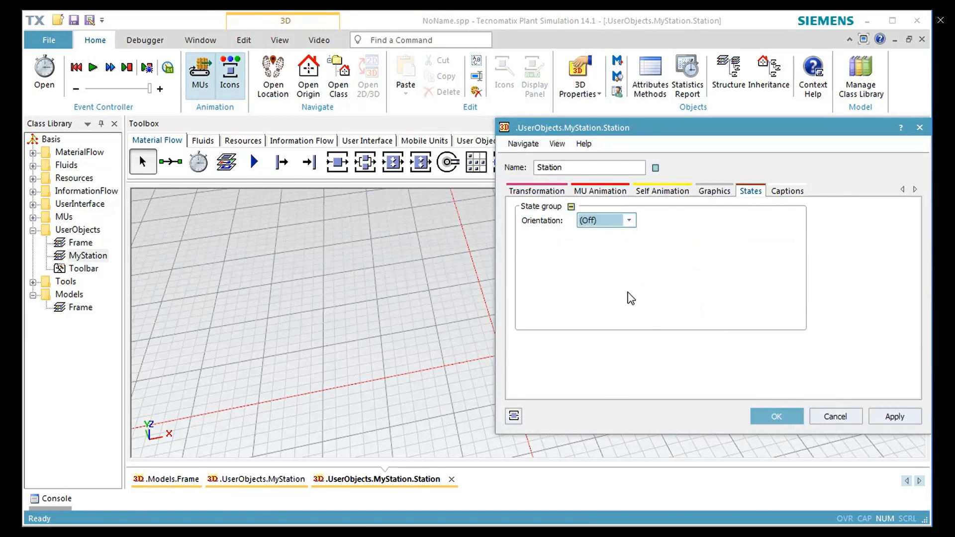
{"action": "left_click", "coordinate": [760, 415]}
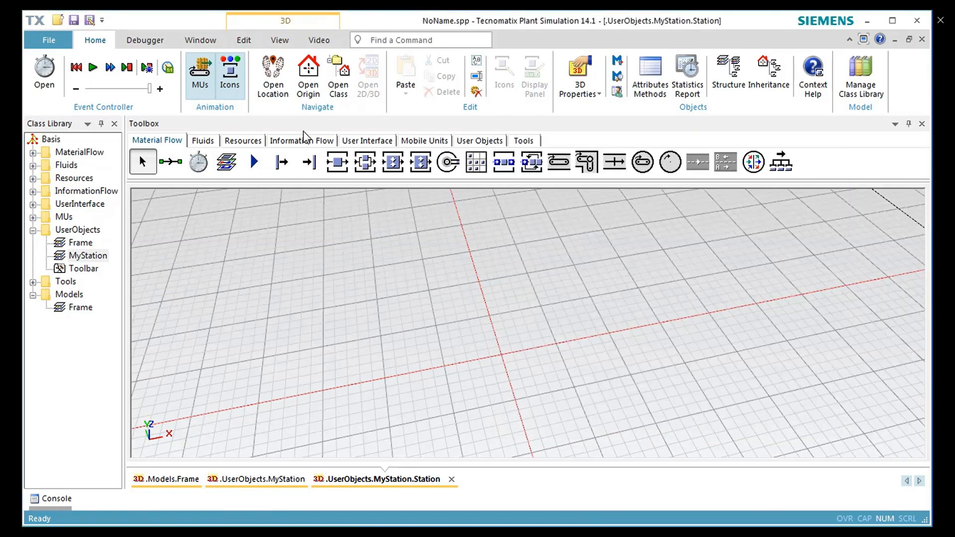
Create a cuboid with a width, depth and height of 1 m and place it at the station's origin
{"action": "left_click", "coordinate": [236, 43]}
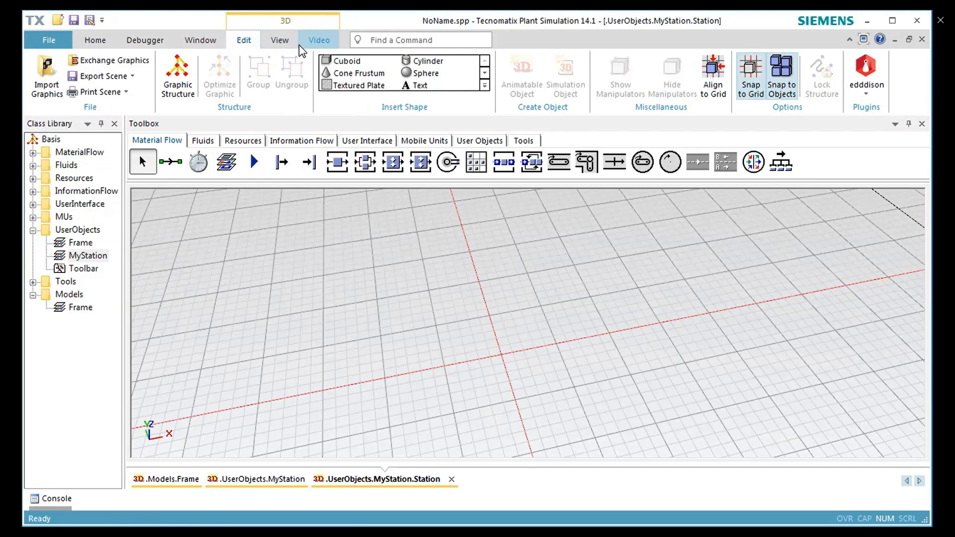
{"action": "left_click", "coordinate": [343, 62]}
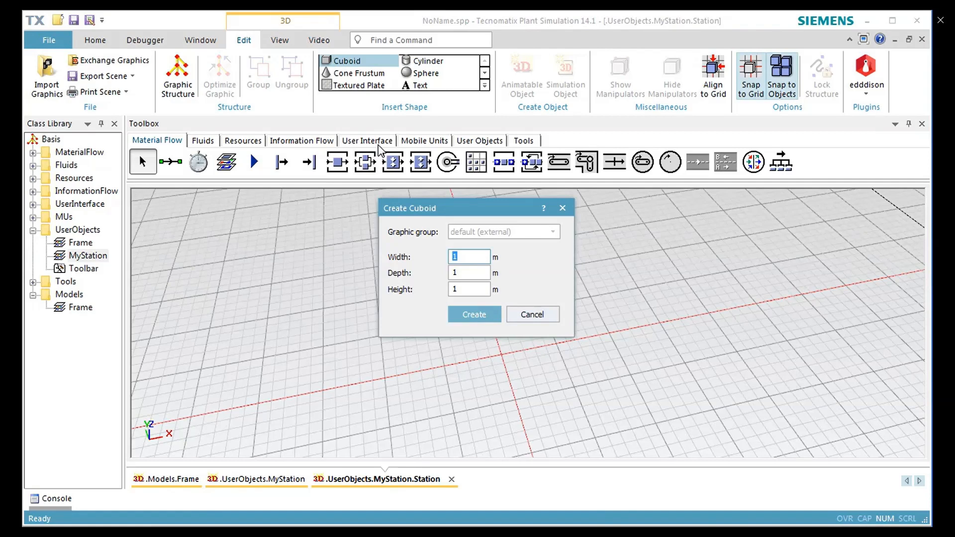
{"action": "left_click", "coordinate": [474, 314]}
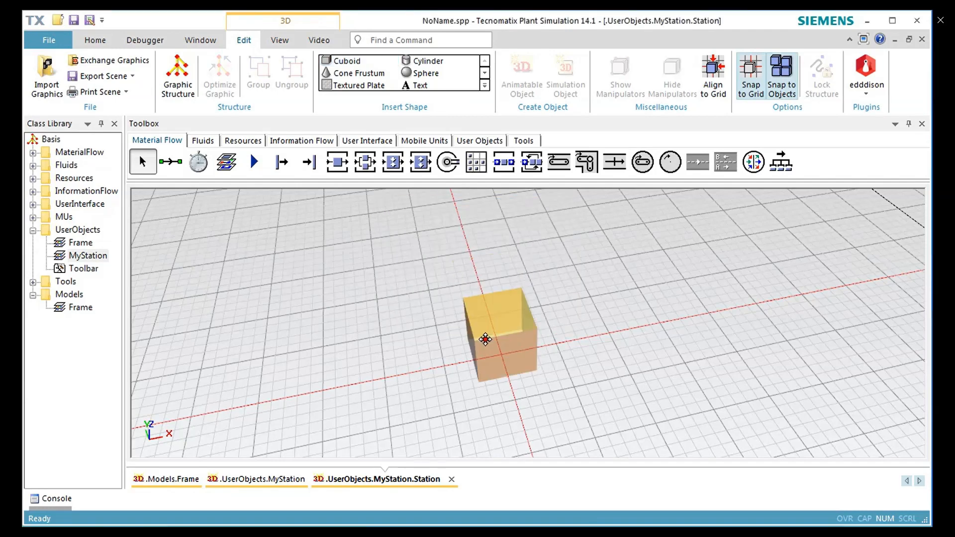
{"action": "left_click", "coordinate": [493, 353]}
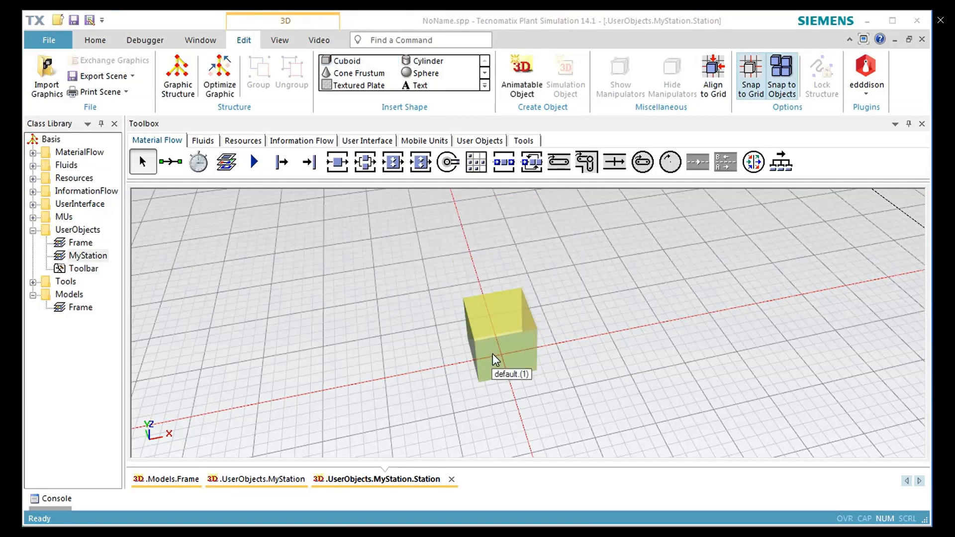
Activate the material of the cuboid at the origin and set its diffuse color to blue
{"action": "right_click", "coordinate": [492, 354]}
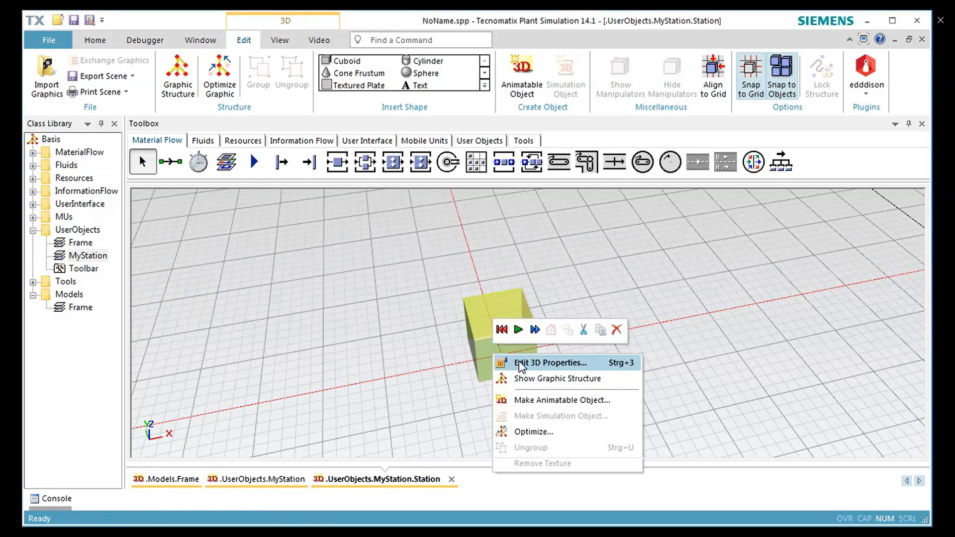
{"action": "left_click", "coordinate": [518, 364]}
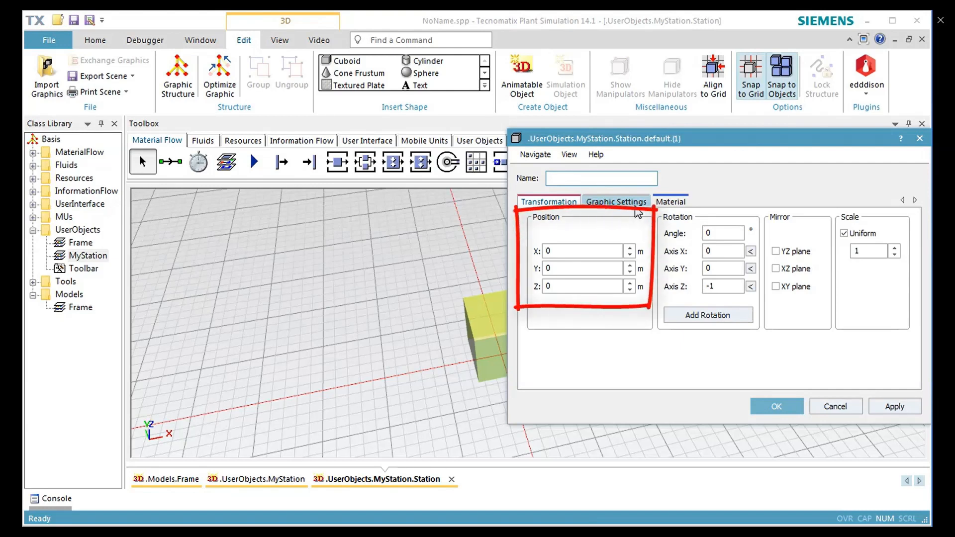
{"action": "left_click", "coordinate": [665, 203]}
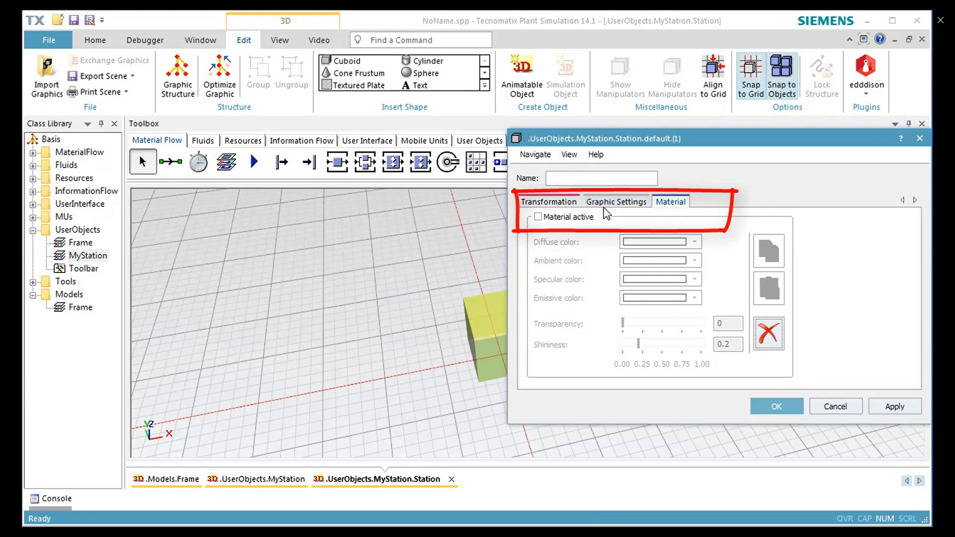
{"action": "left_click", "coordinate": [538, 217]}
{"action": "left_click", "coordinate": [693, 243]}
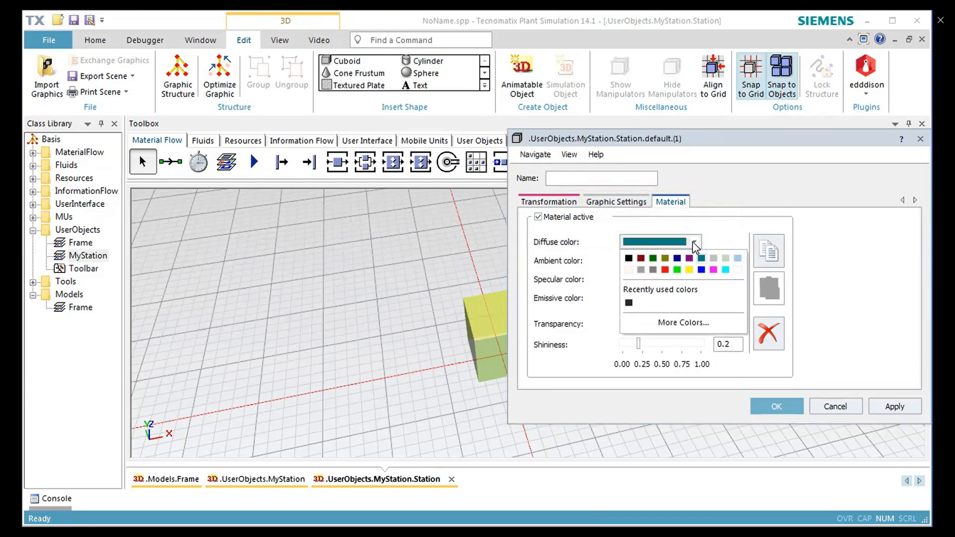
{"action": "left_click", "coordinate": [701, 271]}
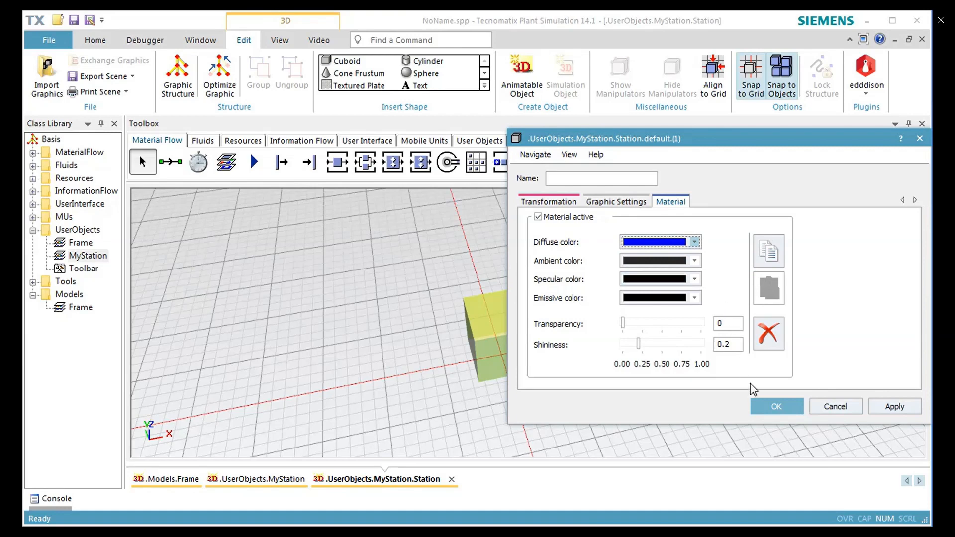
{"action": "left_click", "coordinate": [770, 406]}
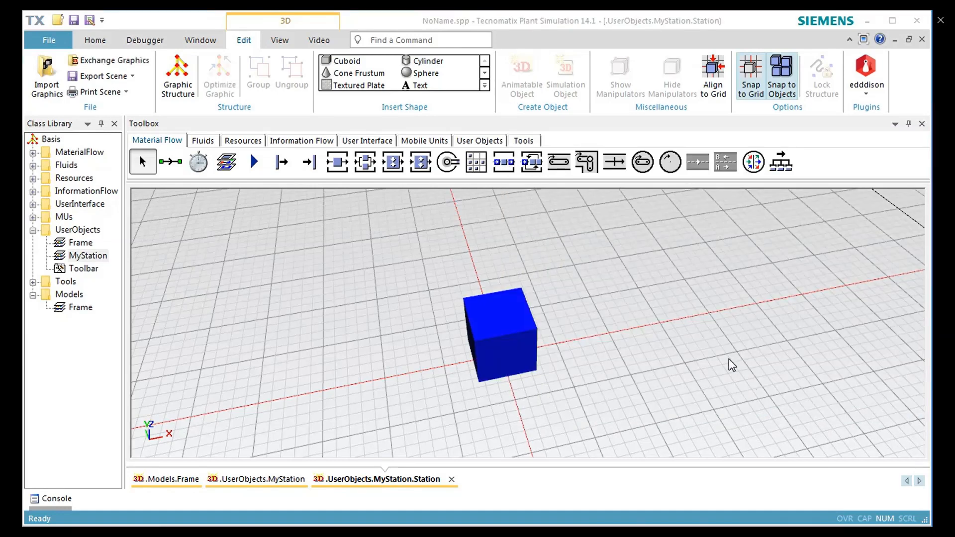
Create a second cuboid 1 m wide, 0.4 m deep and 1 m high, placed behind the blue one at about Y 2 m
{"action": "left_click", "coordinate": [352, 64]}
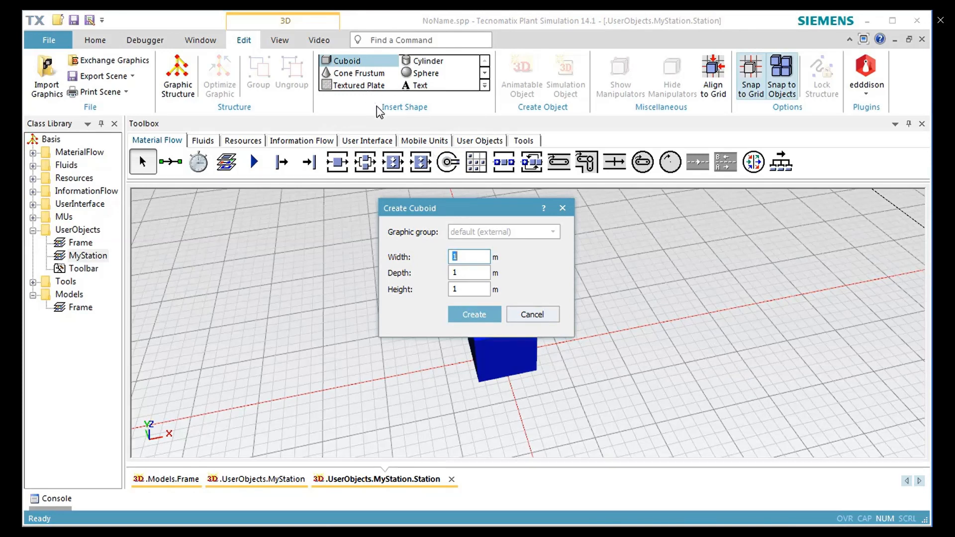
{"action": "left_click", "coordinate": [474, 272]}
{"action": "type", "text": "0.4"}
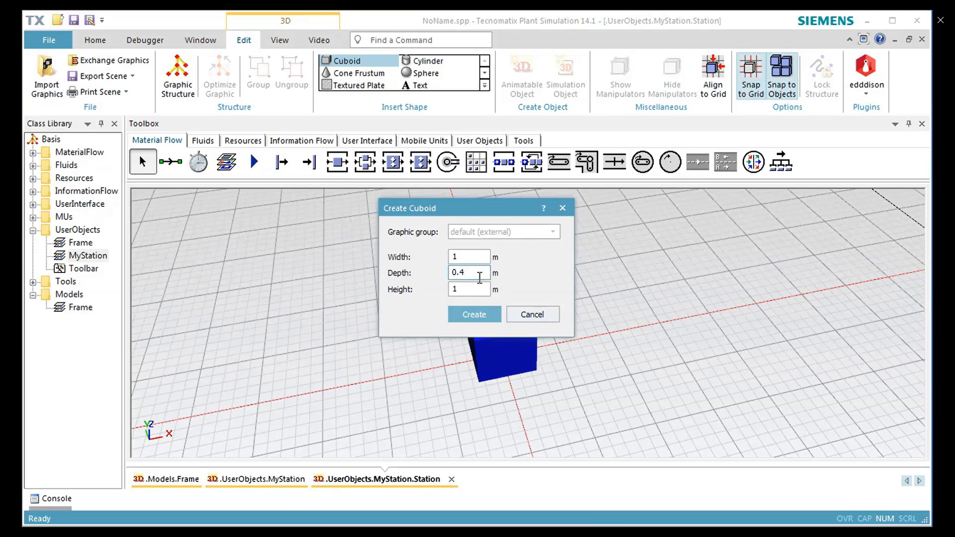
{"action": "left_click", "coordinate": [492, 316]}
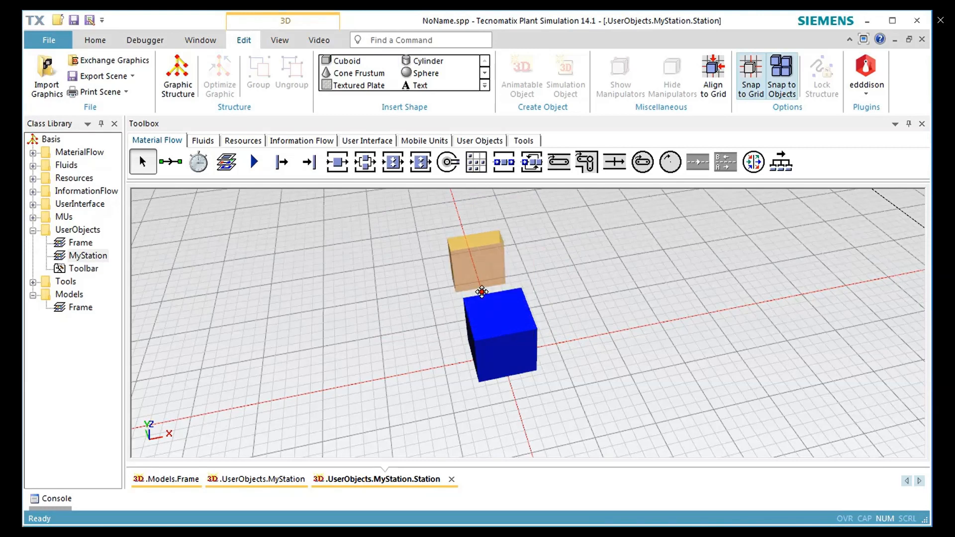
{"action": "left_click", "coordinate": [482, 291]}
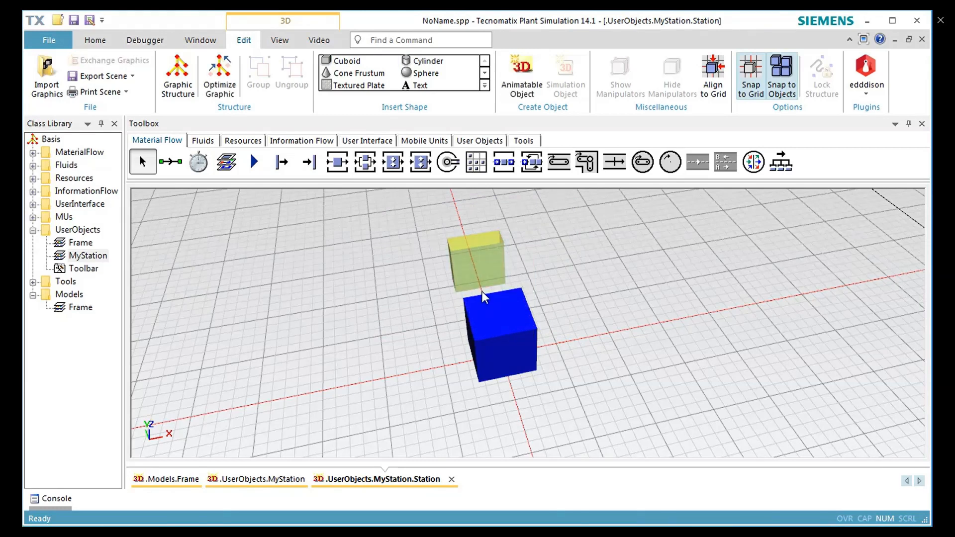
Set the second cuboid's position to Y 0.3 m and Z 1 m in its 3D properties
{"action": "key", "text": "ctrl+3"}
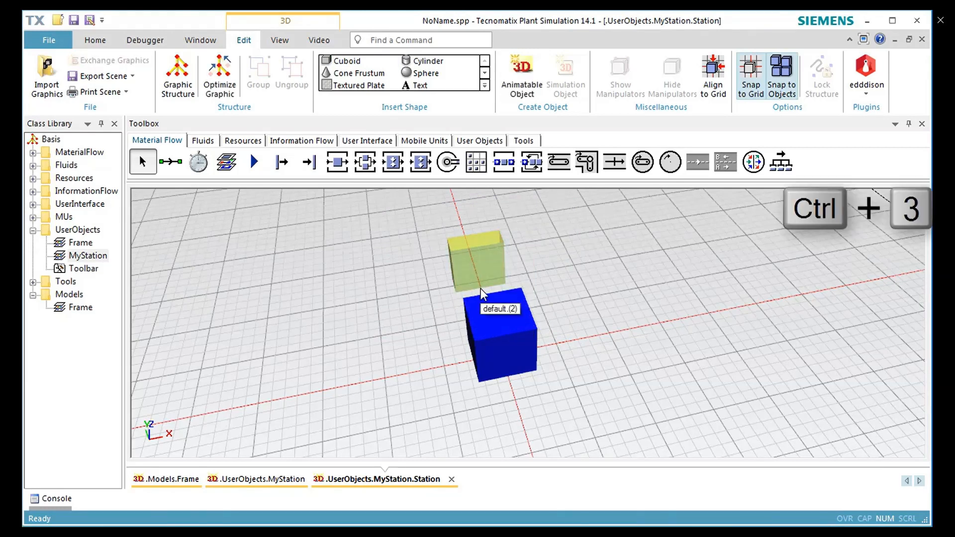
{"action": "double_click", "coordinate": [480, 289]}
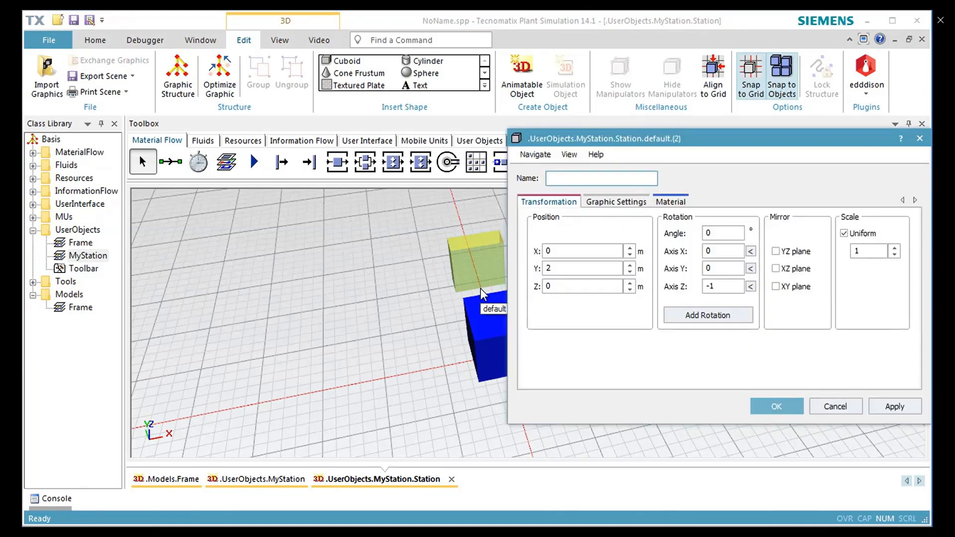
{"action": "double_click", "coordinate": [582, 286]}
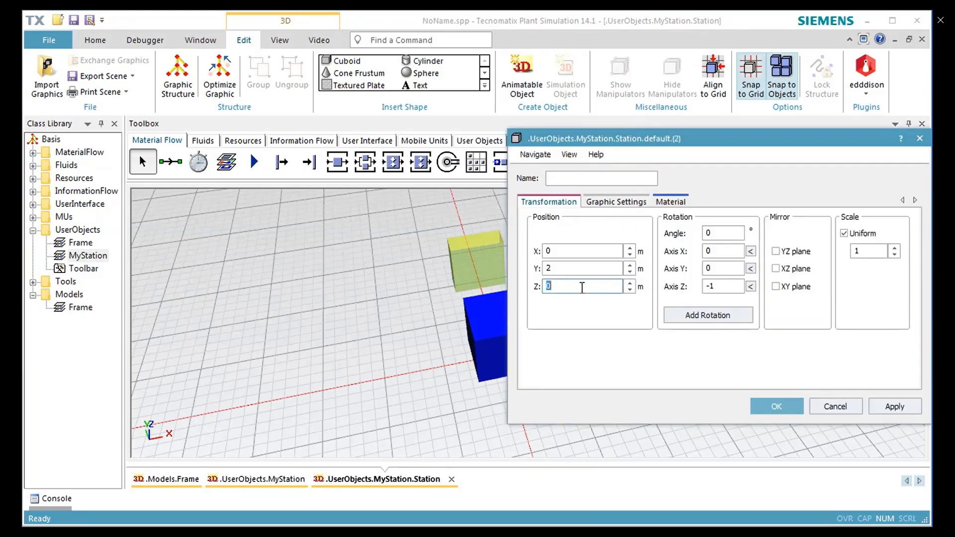
{"action": "type", "text": "1"}
{"action": "double_click", "coordinate": [577, 266]}
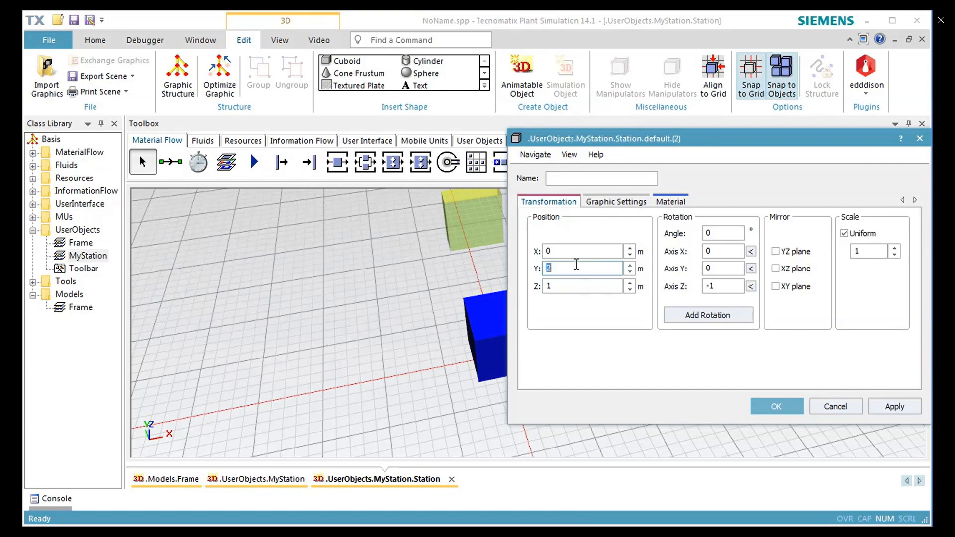
{"action": "type", "text": "00.3"}
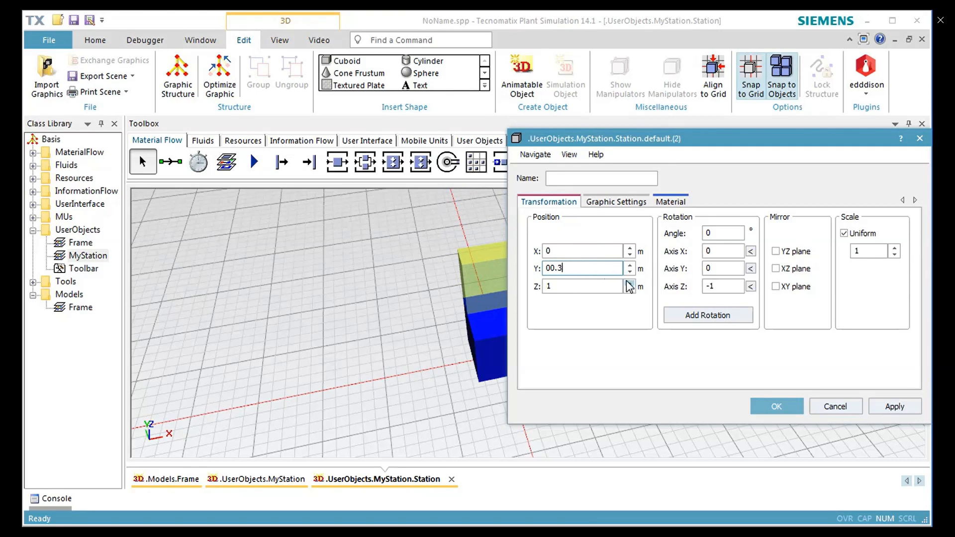
{"action": "left_click", "coordinate": [608, 286]}
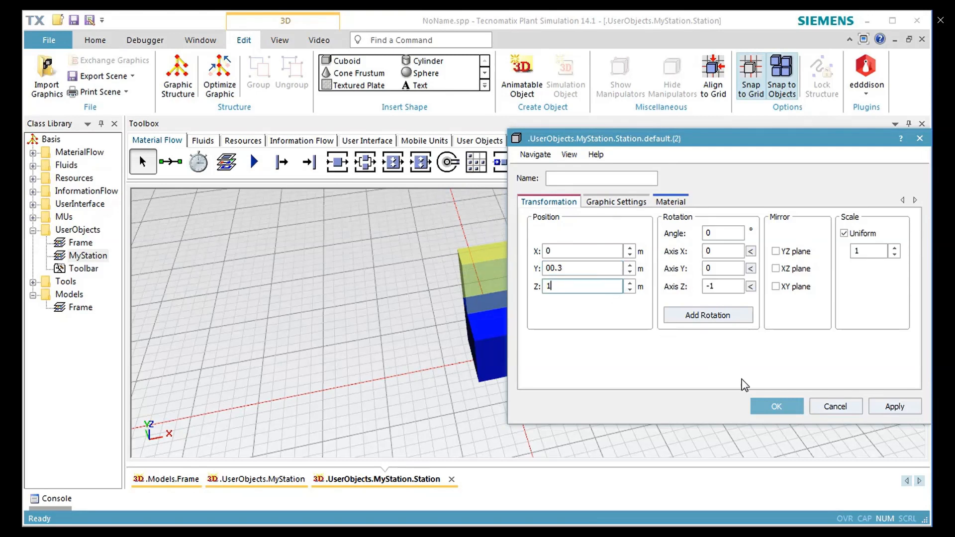
Activate the second cuboid's material with a blue diffuse color and apply its 3D properties
{"action": "left_click", "coordinate": [670, 202]}
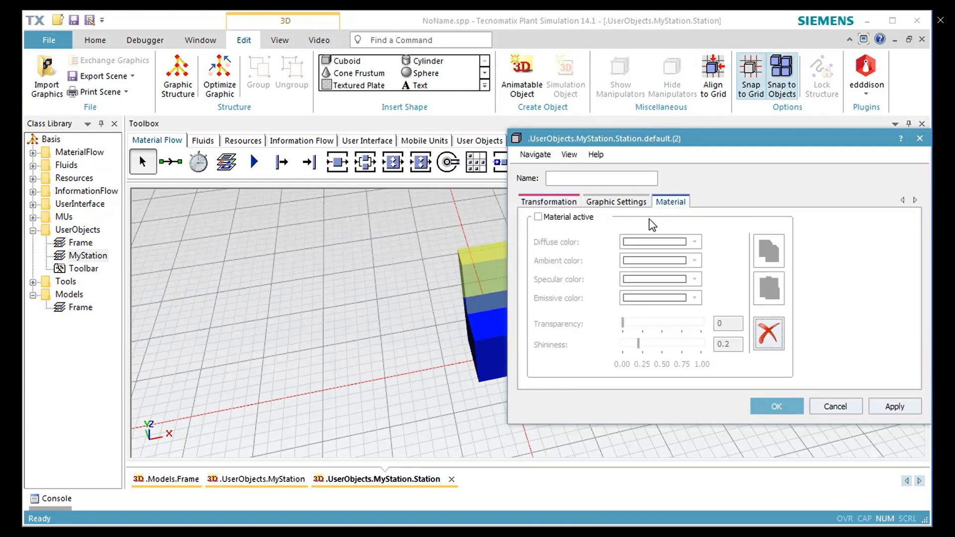
{"action": "left_click", "coordinate": [583, 217]}
{"action": "left_click", "coordinate": [633, 246]}
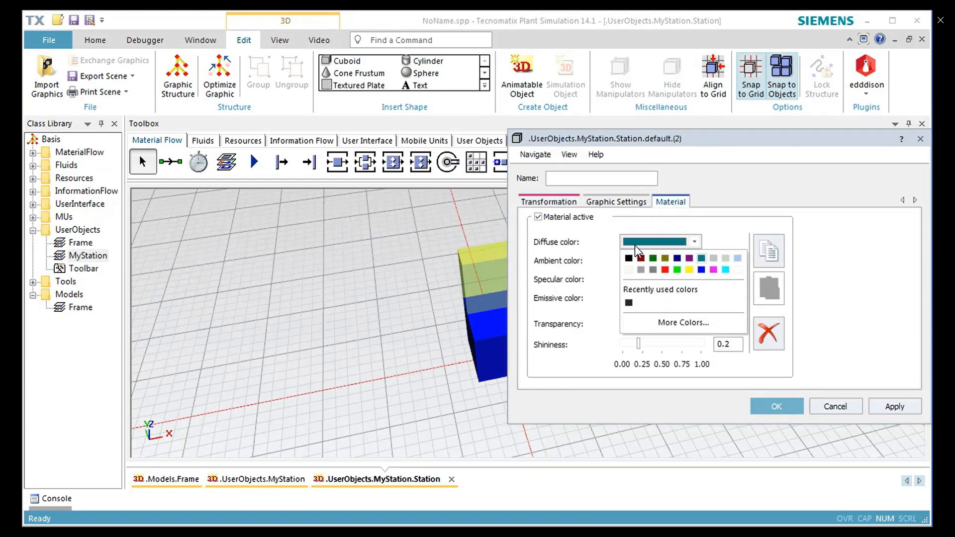
{"action": "left_click", "coordinate": [703, 277]}
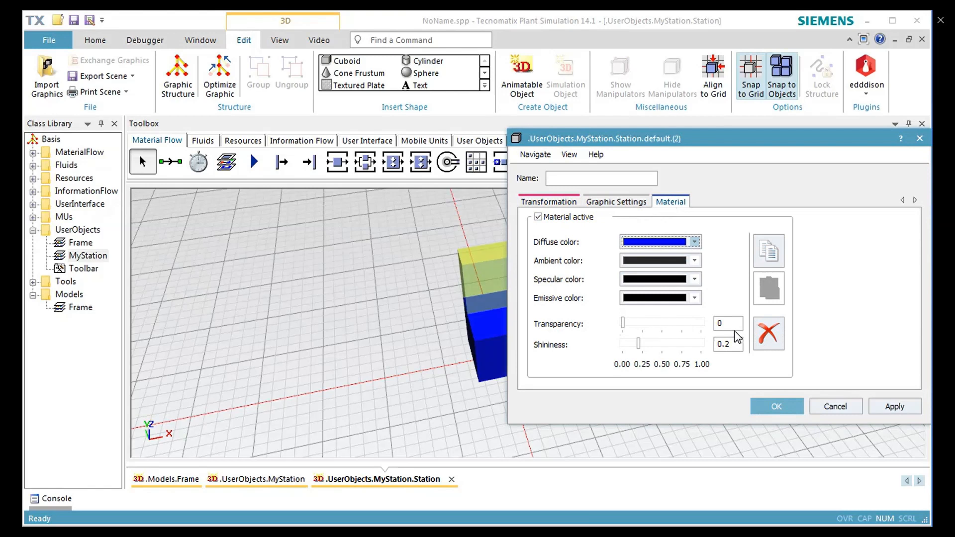
{"action": "left_click", "coordinate": [771, 407]}
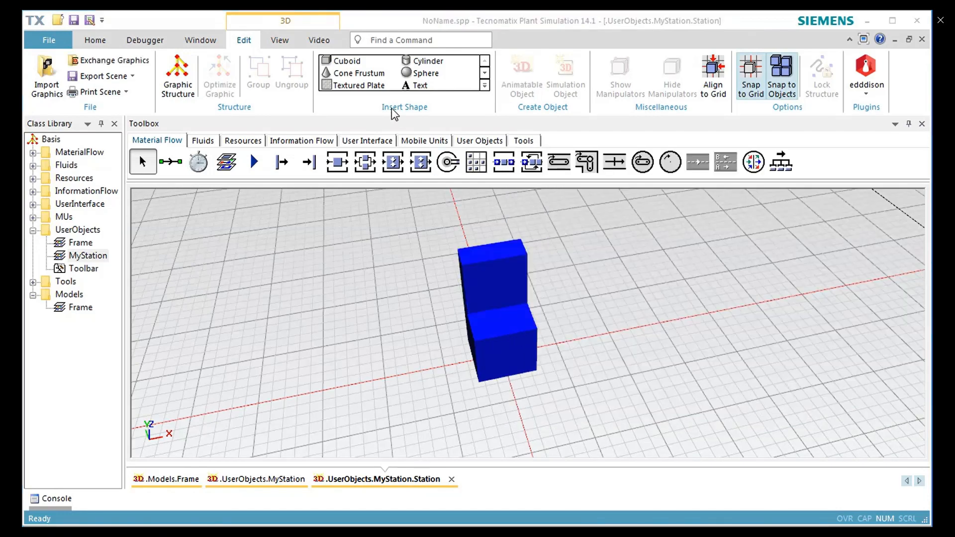
Create a third cuboid 1 m wide, 1 m deep and 0.3 m high, placed above the origin at about Z 1.86 m
{"action": "left_click", "coordinate": [346, 60]}
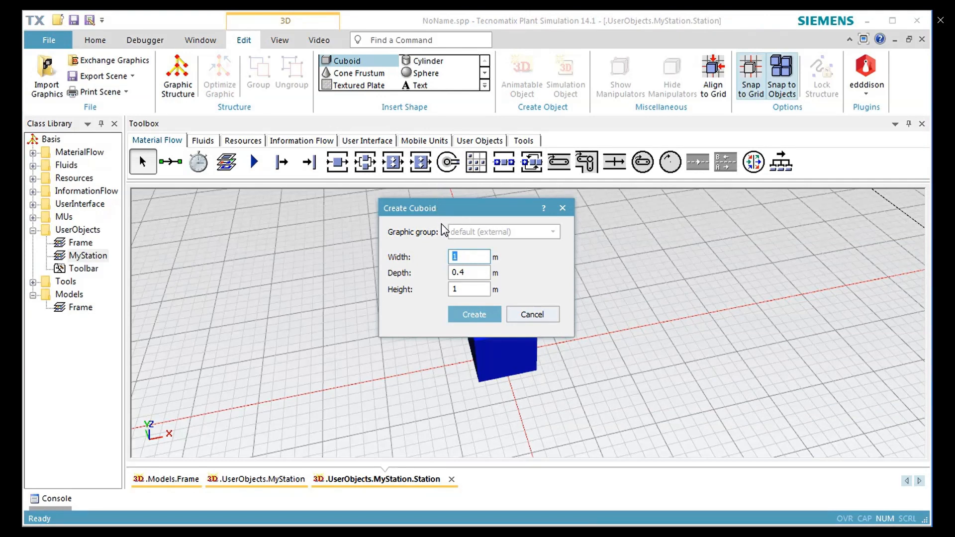
{"action": "left_click", "coordinate": [485, 273]}
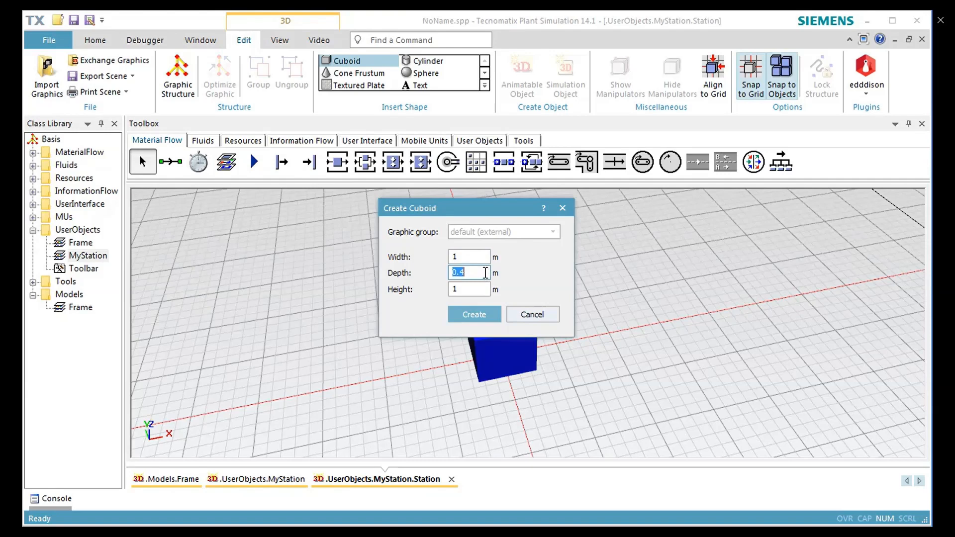
{"action": "type", "text": "1"}
{"action": "left_click", "coordinate": [484, 289]}
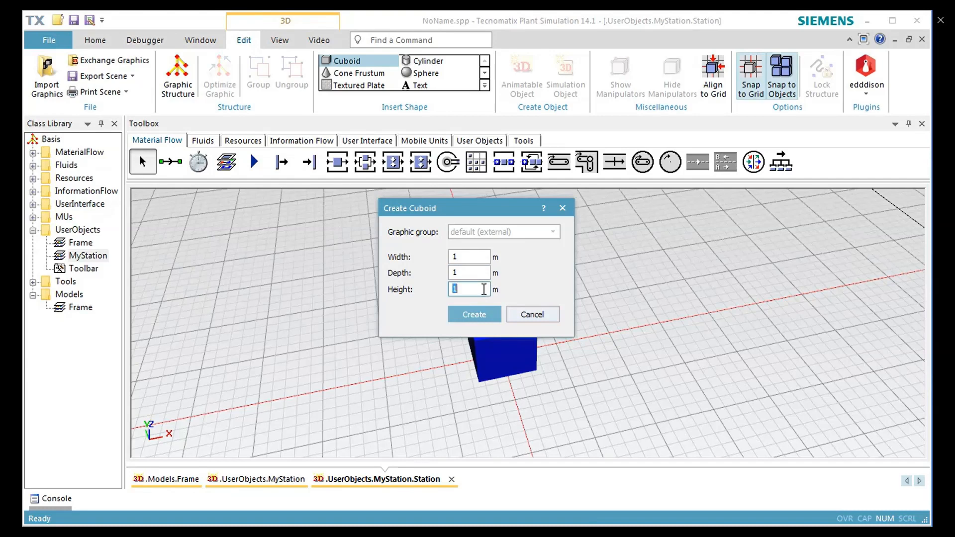
{"action": "type", "text": "0.3"}
{"action": "left_click", "coordinate": [485, 316]}
{"action": "left_click", "coordinate": [484, 316]}
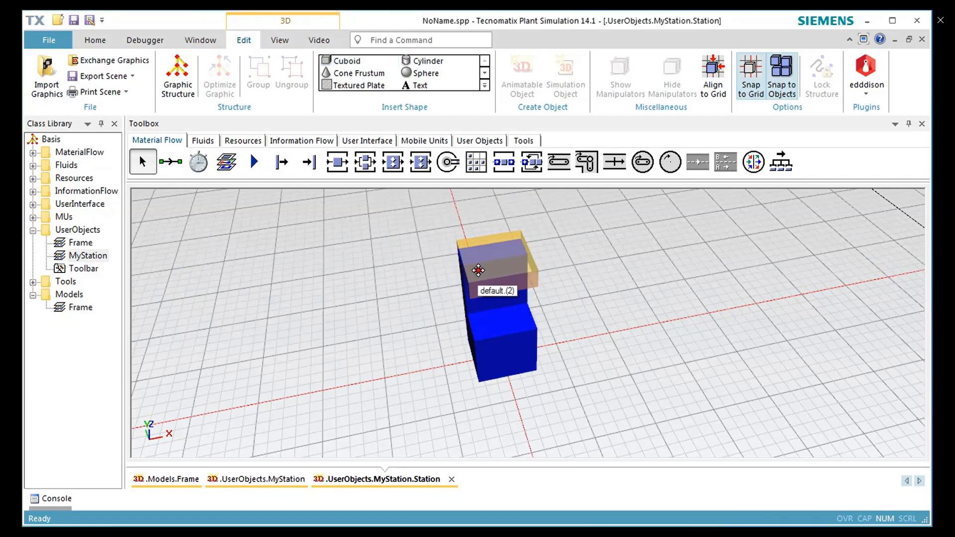
{"action": "left_click", "coordinate": [480, 271]}
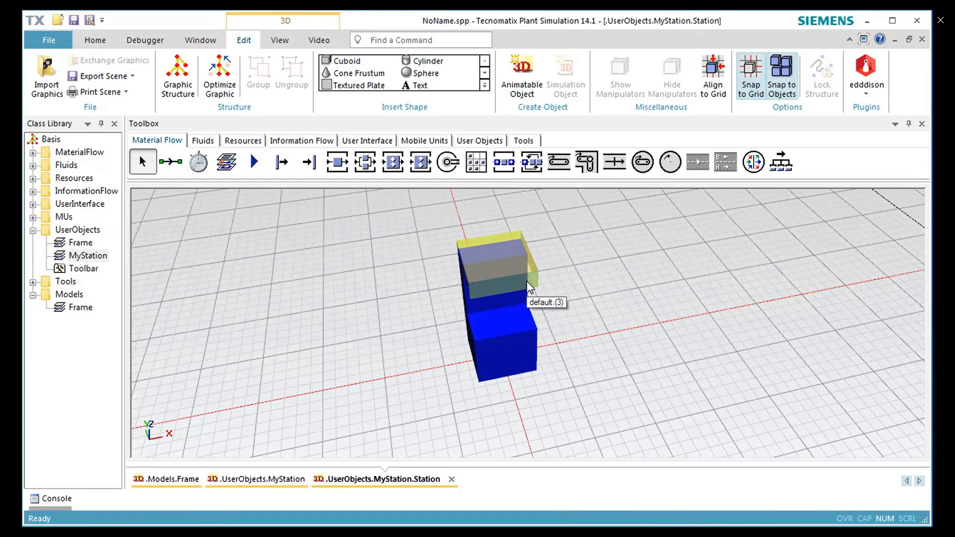
Set the third cuboid's Z position to 2 m in its 3D properties
{"action": "right_click", "coordinate": [526, 283]}
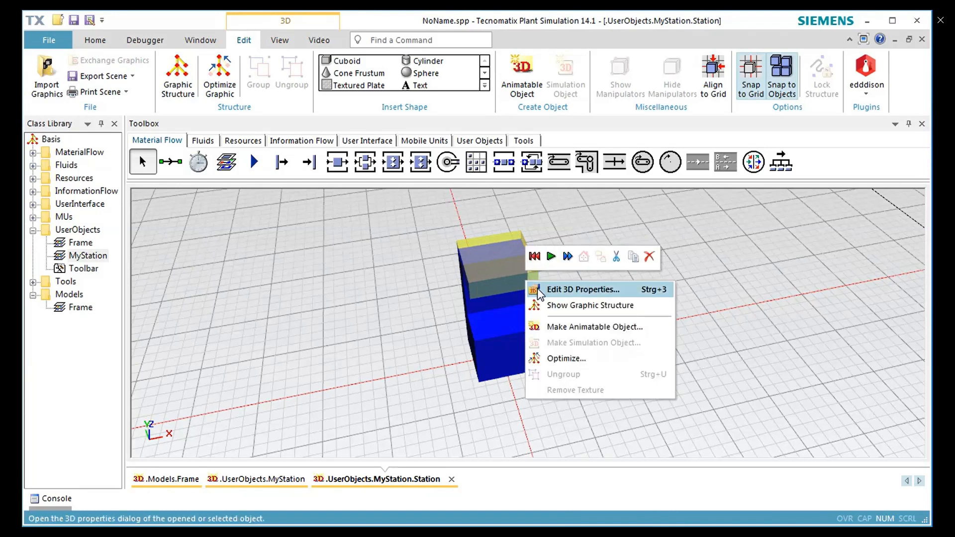
{"action": "left_click", "coordinate": [538, 288]}
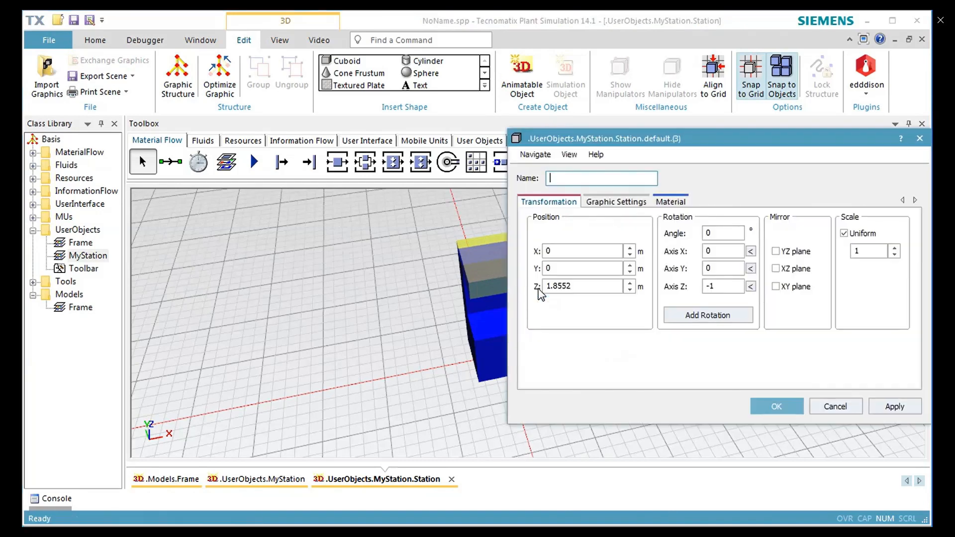
{"action": "left_click", "coordinate": [596, 285]}
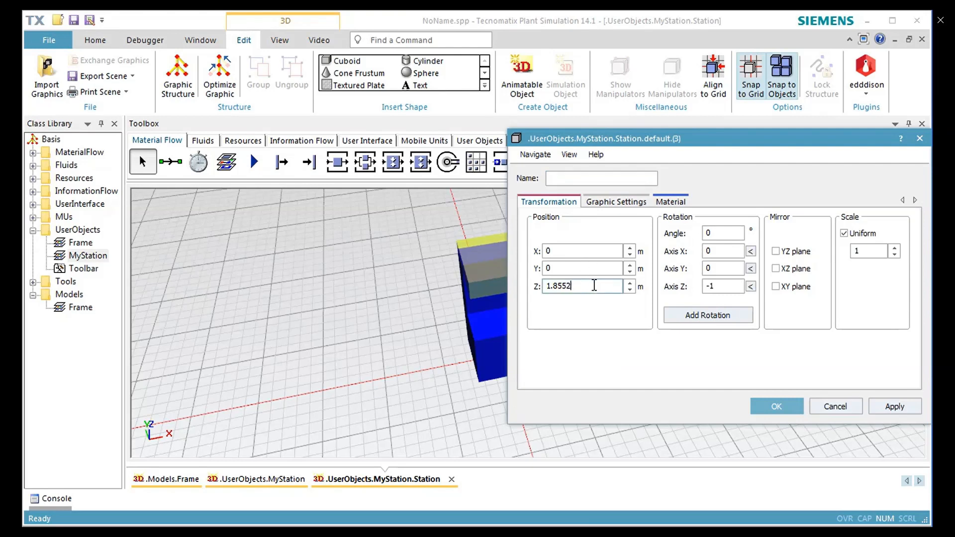
{"action": "double_click", "coordinate": [595, 285]}
{"action": "type", "text": "2"}
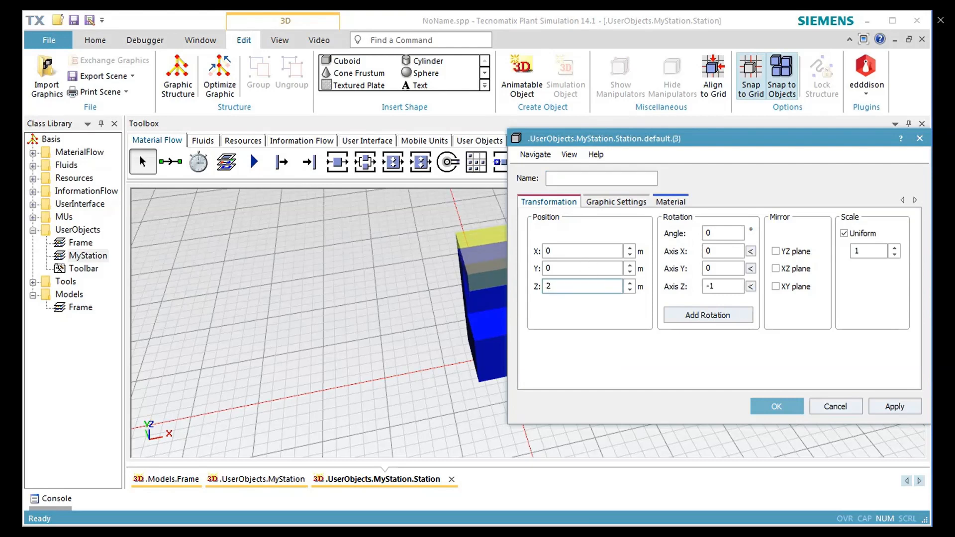
Activate the third cuboid's material with a blue diffuse color and apply its 3D properties
{"action": "left_click", "coordinate": [670, 201]}
{"action": "left_click", "coordinate": [592, 219]}
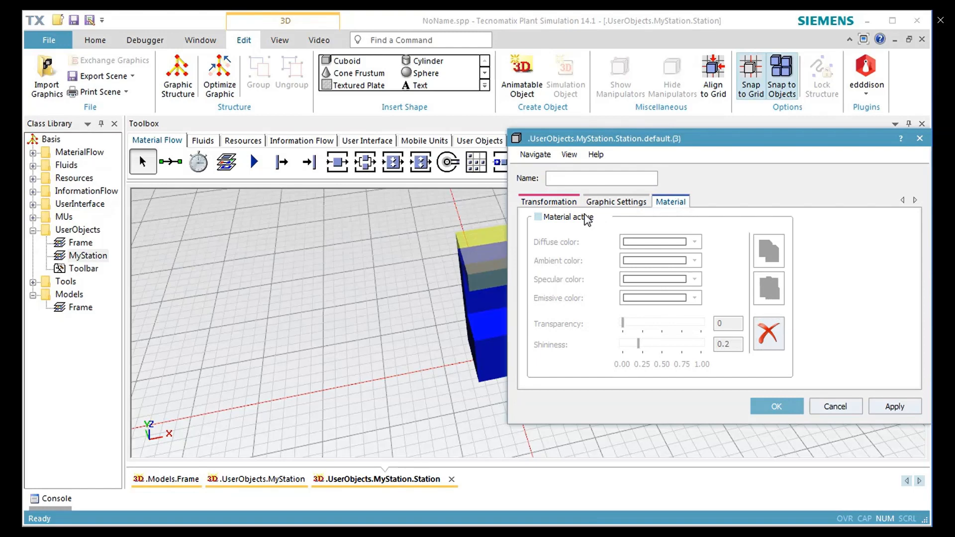
{"action": "left_click", "coordinate": [639, 243]}
{"action": "left_click", "coordinate": [702, 270]}
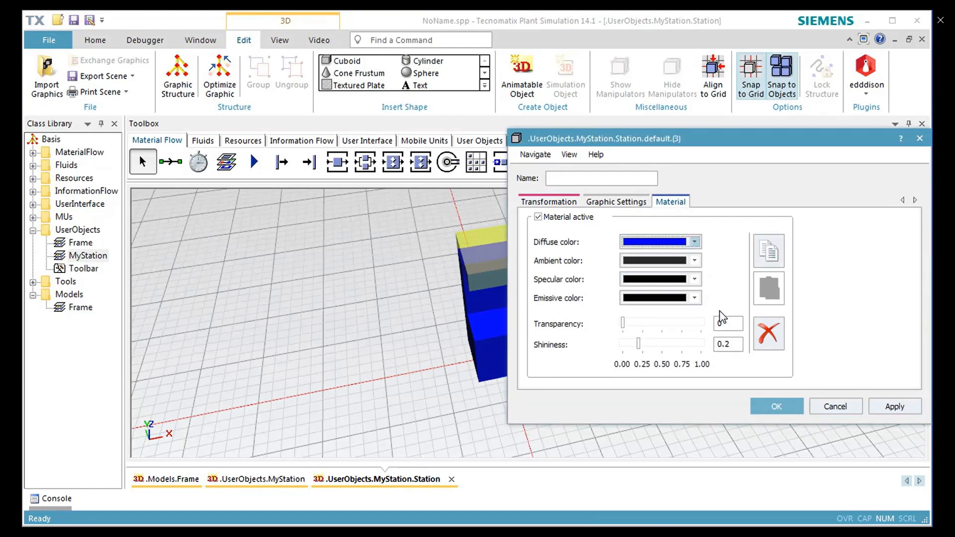
{"action": "left_click", "coordinate": [765, 405]}
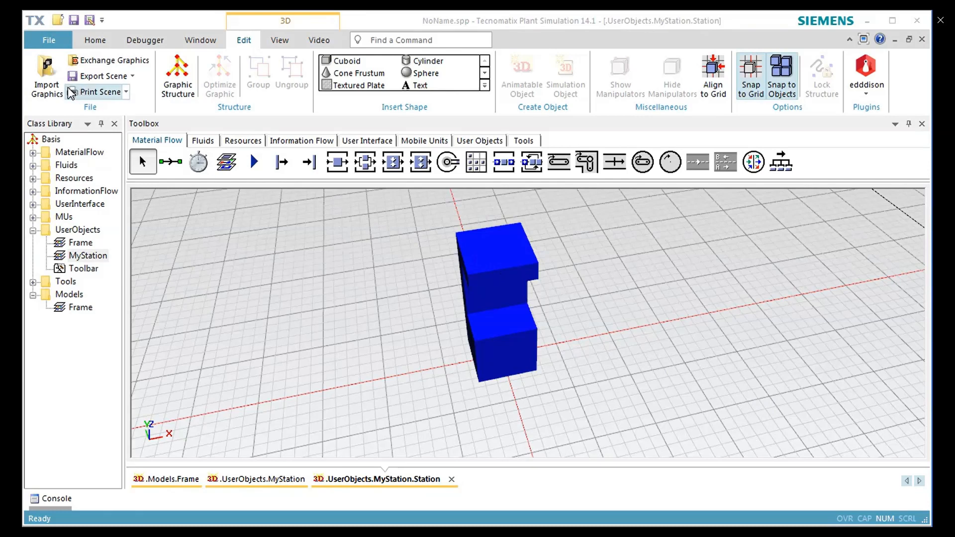
Import Drill.iges from the 3 D Objekte folder on drive D, placed at X 2 m, Y 1 m as shown in the view with Z-axis up
{"action": "left_click", "coordinate": [47, 74]}
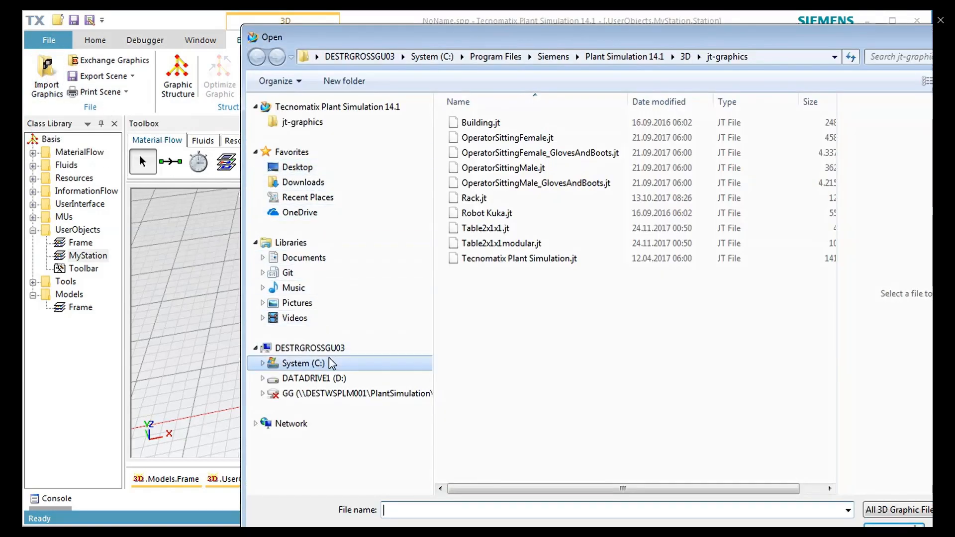
{"action": "left_click", "coordinate": [336, 380]}
{"action": "double_click", "coordinate": [487, 138]}
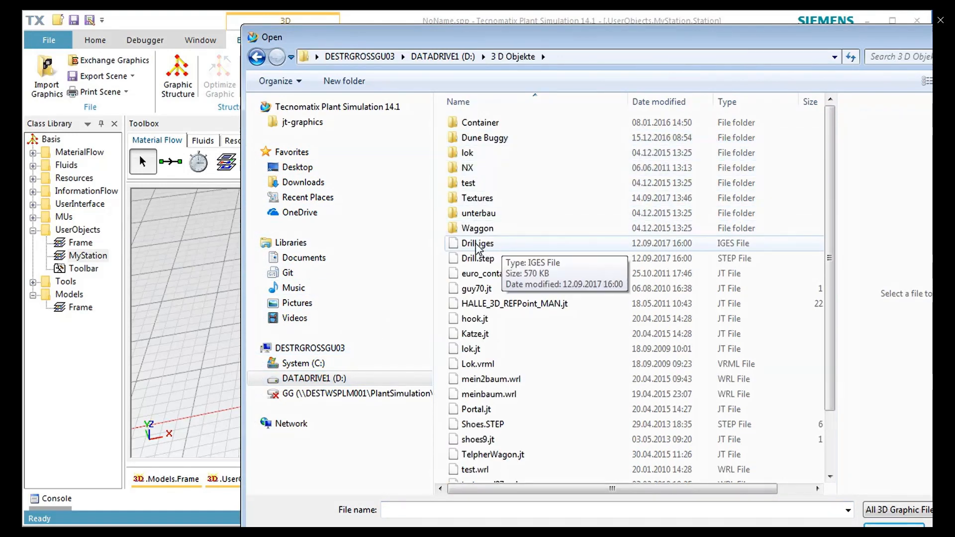
{"action": "double_click", "coordinate": [481, 248]}
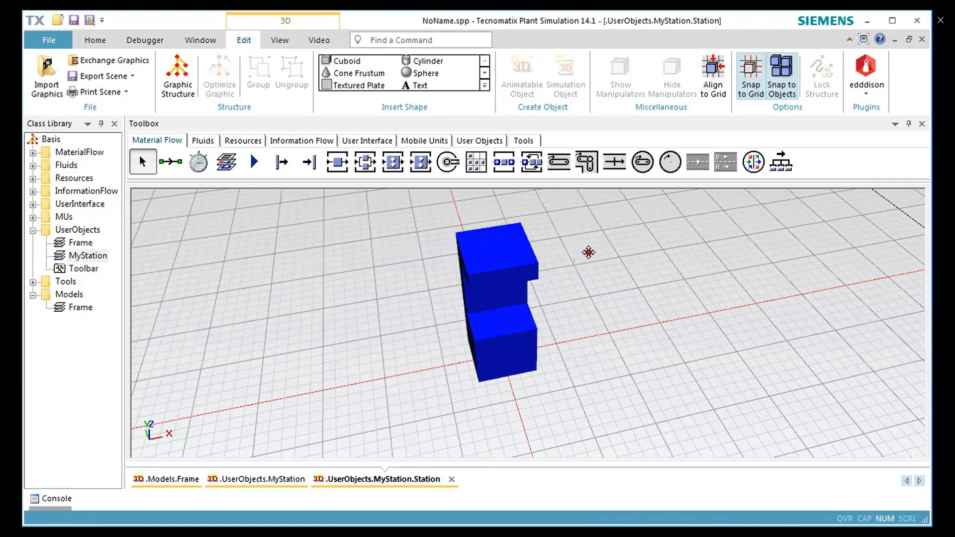
{"action": "left_click", "coordinate": [582, 297]}
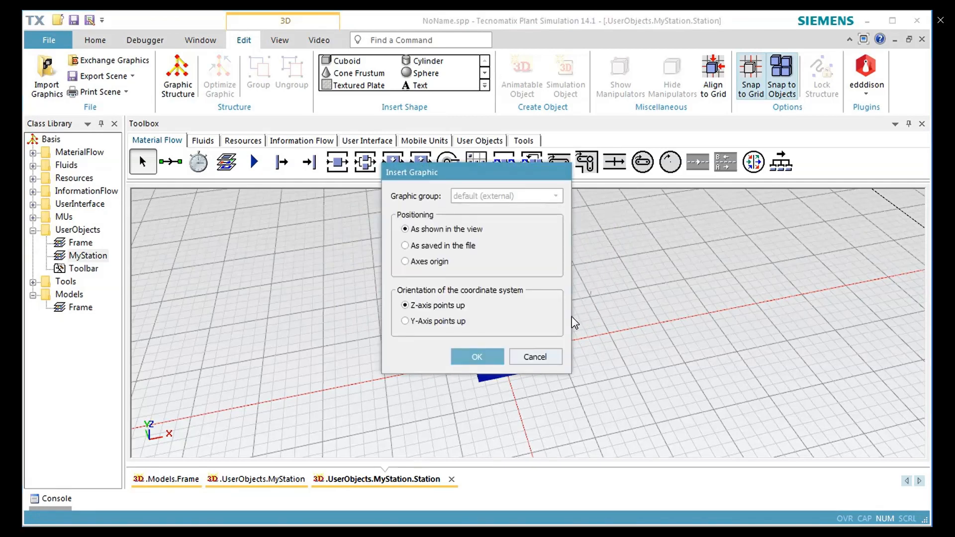
{"action": "left_click", "coordinate": [482, 348]}
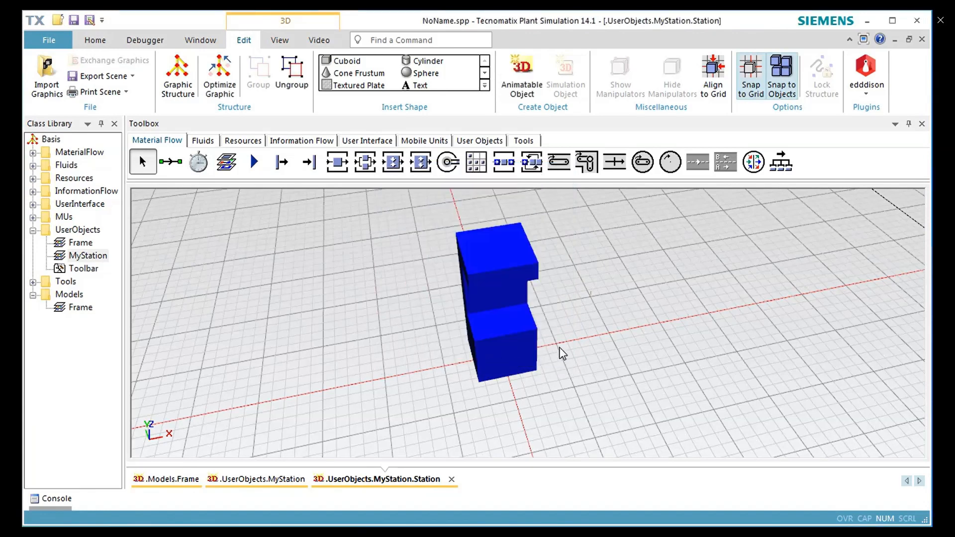
Set the imported drill's position to X 0, Y 0 and Z 2 m in its 3D properties
{"action": "scroll", "coordinate": [607, 317], "scroll_direction": "up", "scroll_amount": 10}
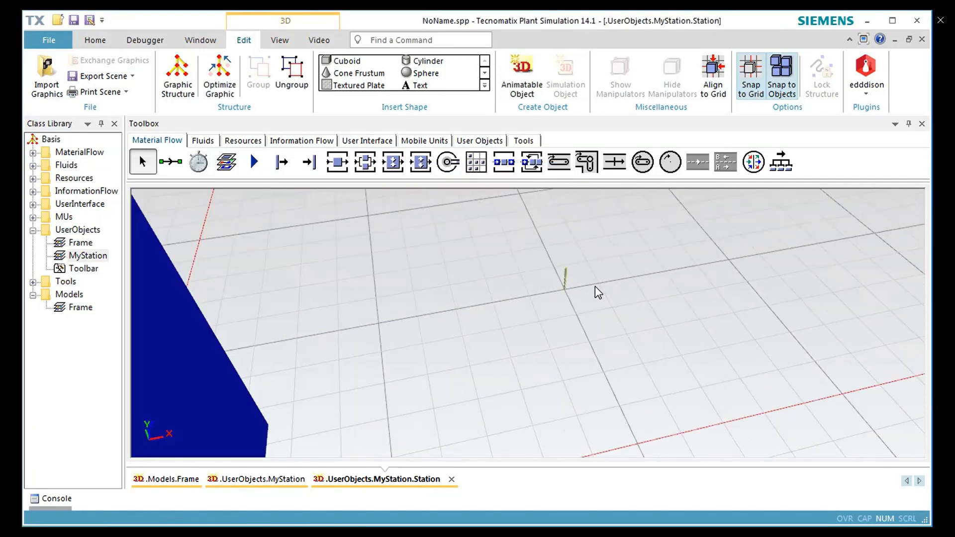
{"action": "key", "text": "ctrl+3"}
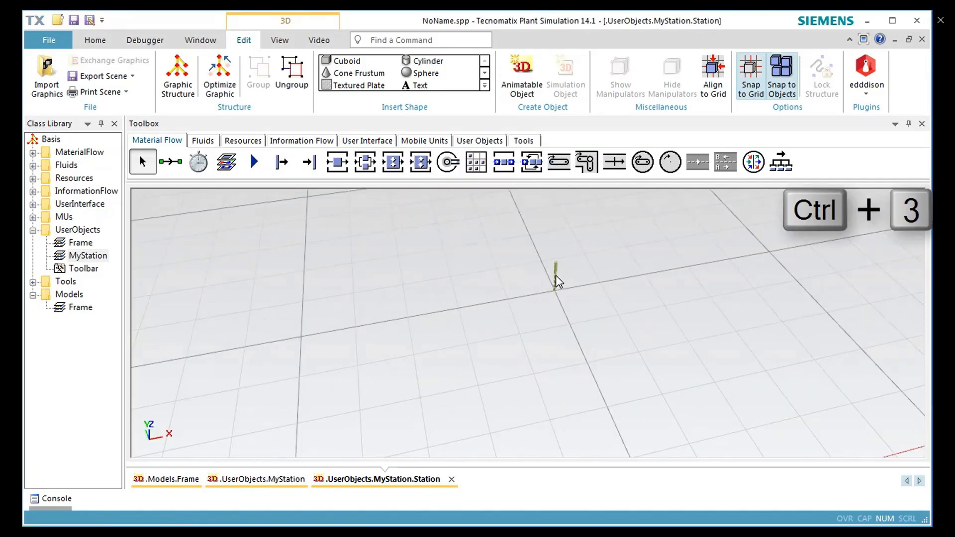
{"action": "double_click", "coordinate": [556, 276]}
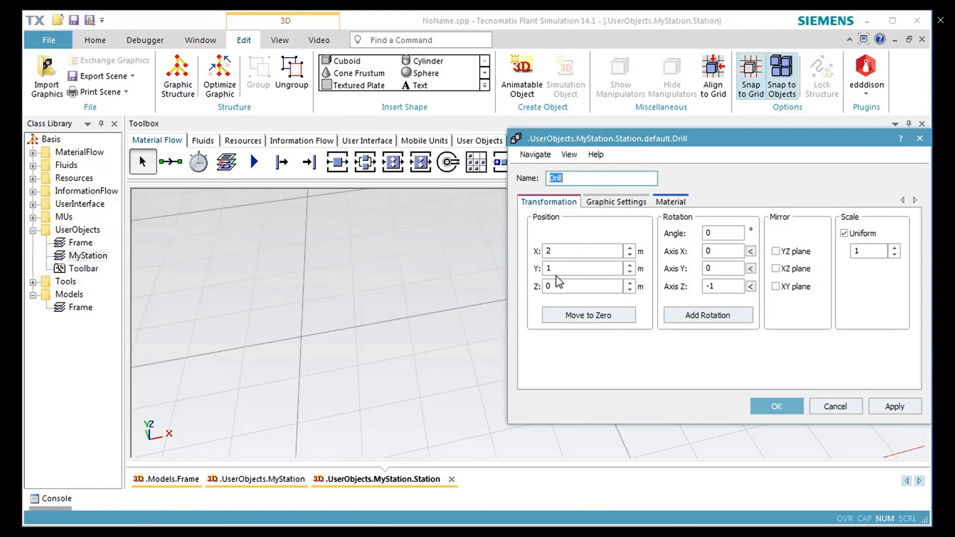
{"action": "double_click", "coordinate": [573, 252]}
{"action": "type", "text": "0"}
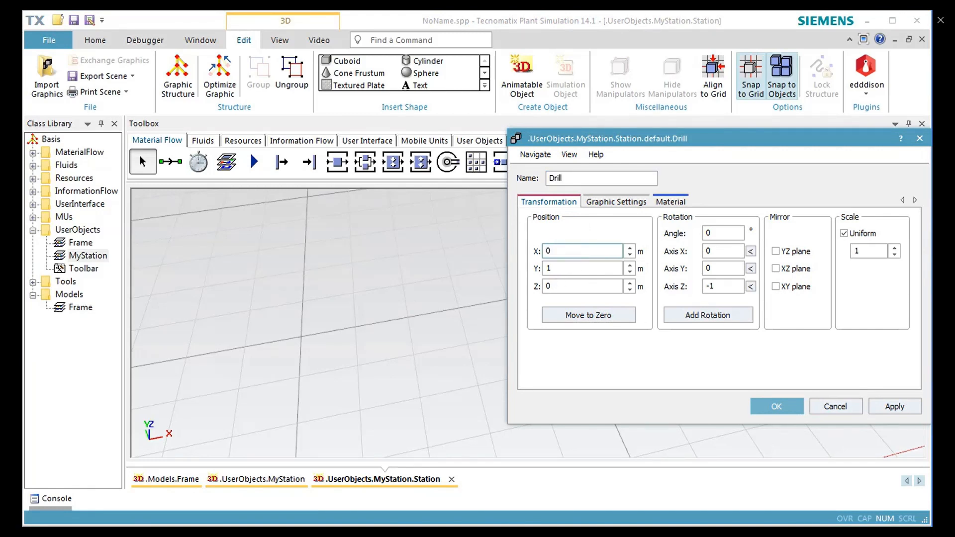
{"action": "double_click", "coordinate": [567, 268]}
{"action": "type", "text": "0"}
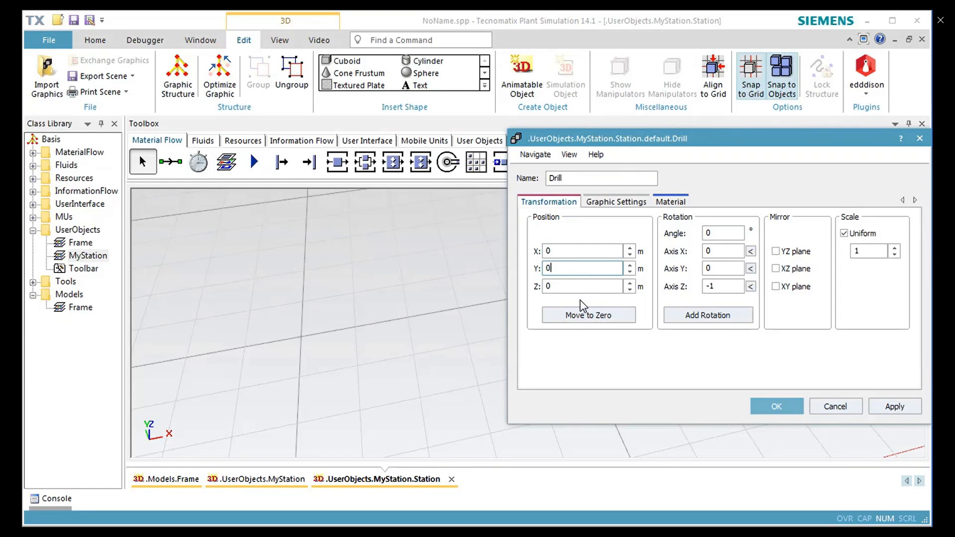
{"action": "double_click", "coordinate": [572, 285]}
{"action": "type", "text": "2"}
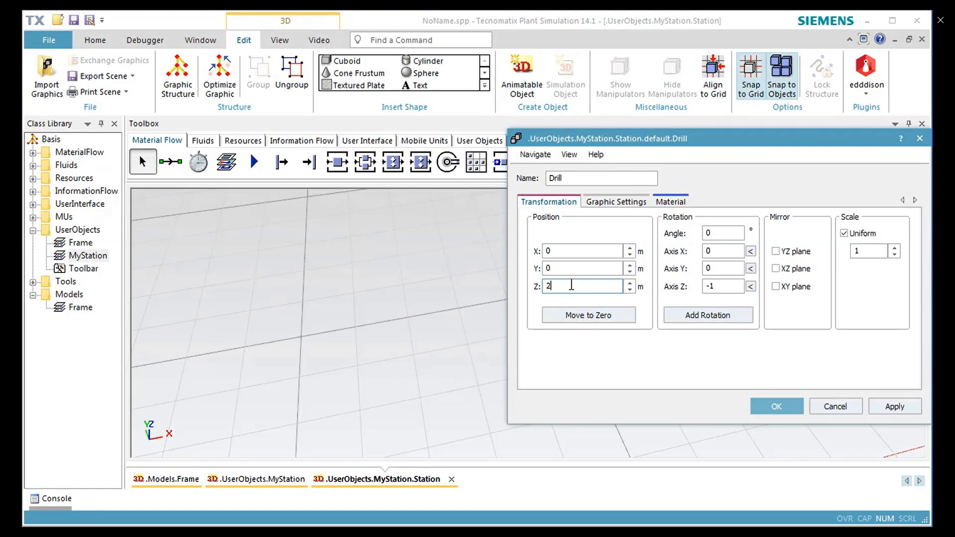
Scale the drill uniformly by 5 and apply its 3D properties
{"action": "double_click", "coordinate": [871, 251]}
{"action": "type", "text": "5"}
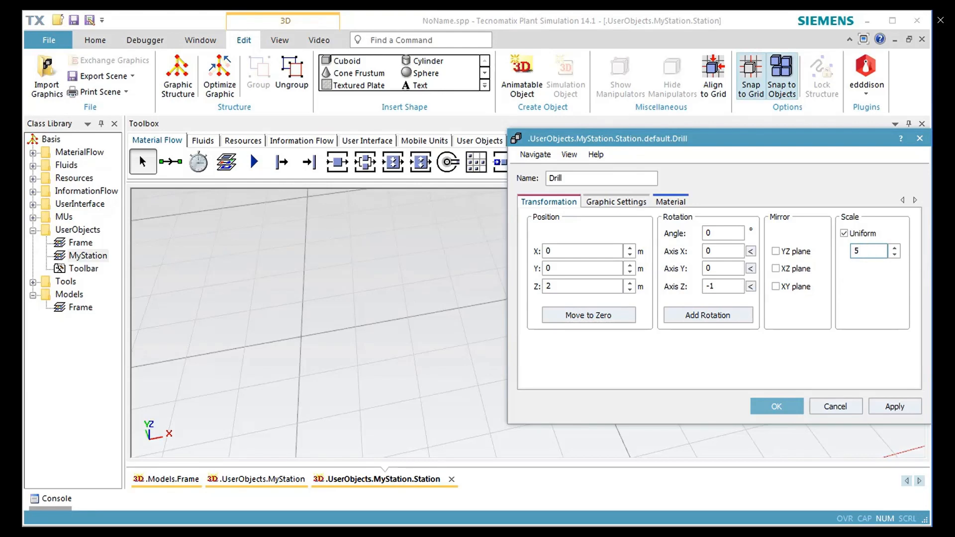
{"action": "left_click", "coordinate": [778, 406]}
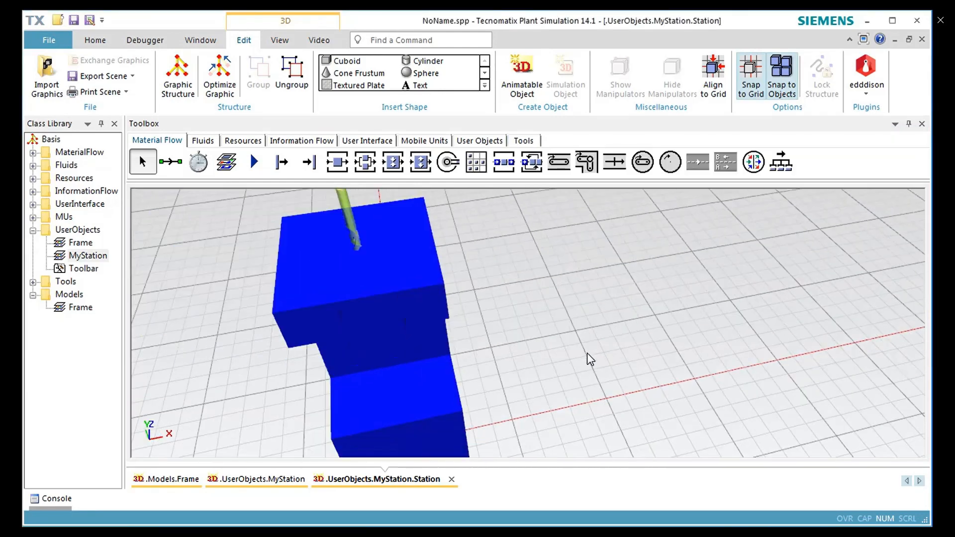
{"action": "left_click", "coordinate": [583, 354]}
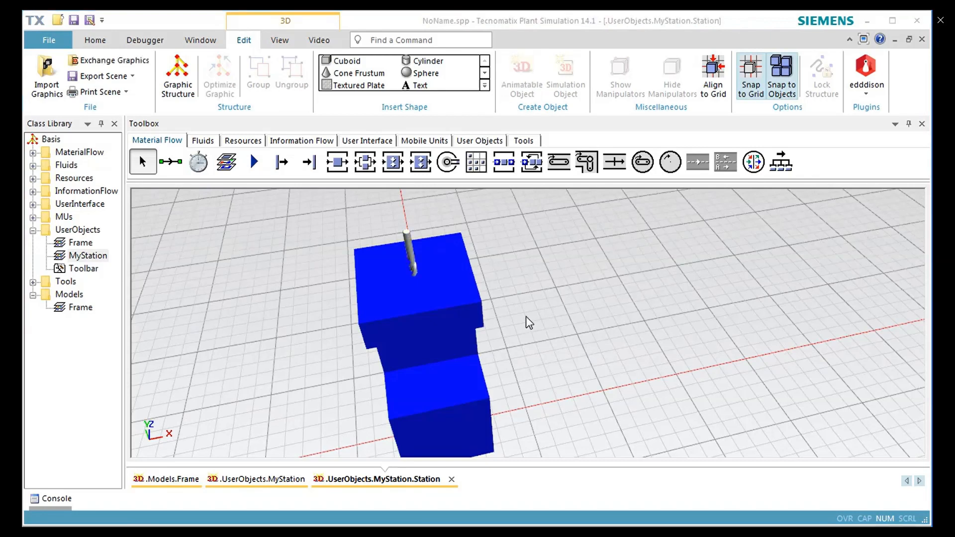
Make the drill an animatable object named Drill and close the station's 3D graphic
{"action": "left_click", "coordinate": [409, 252]}
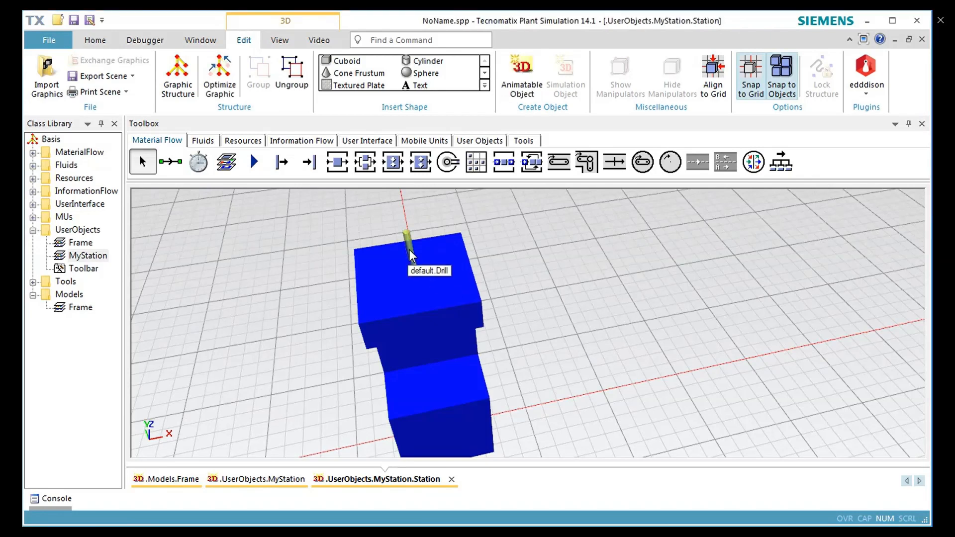
{"action": "right_click", "coordinate": [409, 252]}
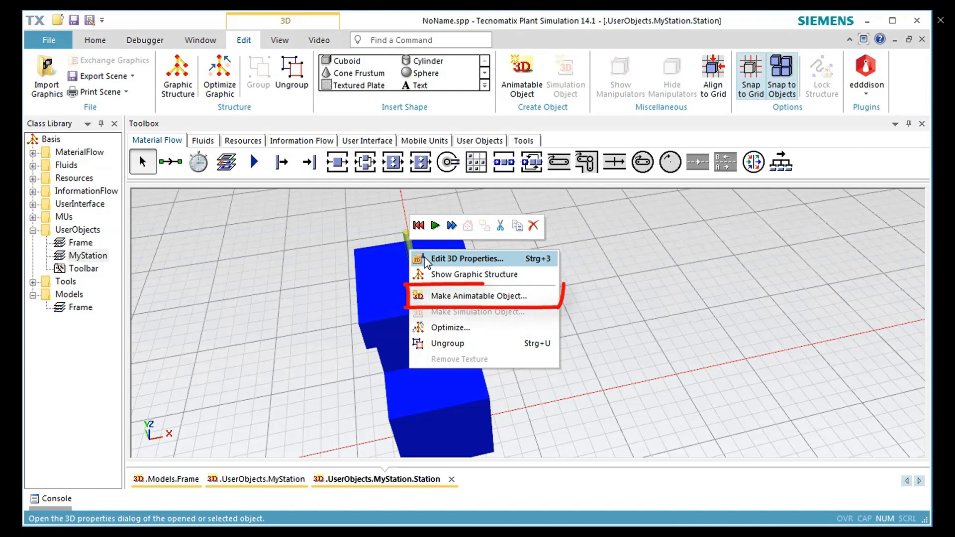
{"action": "left_click", "coordinate": [437, 294]}
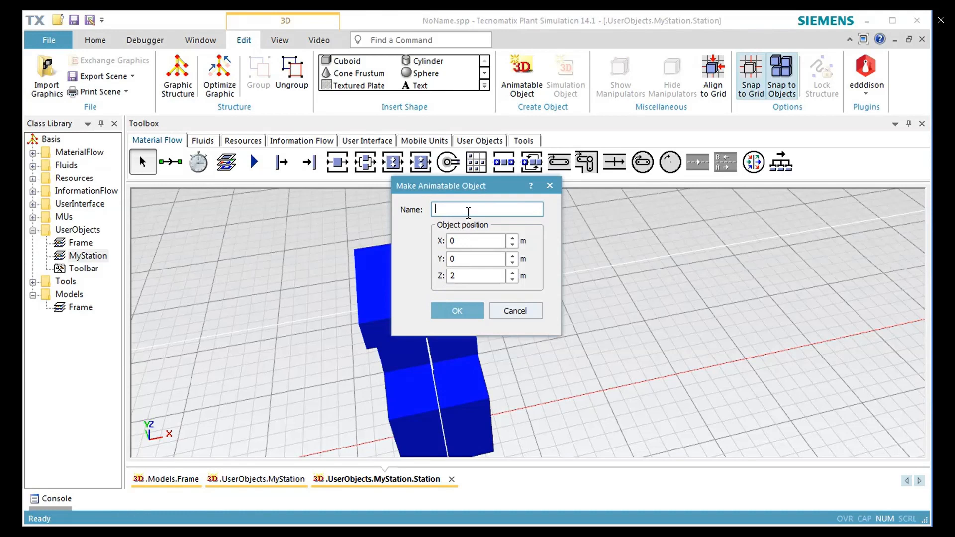
{"action": "type", "text": "Drill"}
{"action": "left_click_drag", "start_coordinate": [492, 178], "coordinate": [586, 196]}
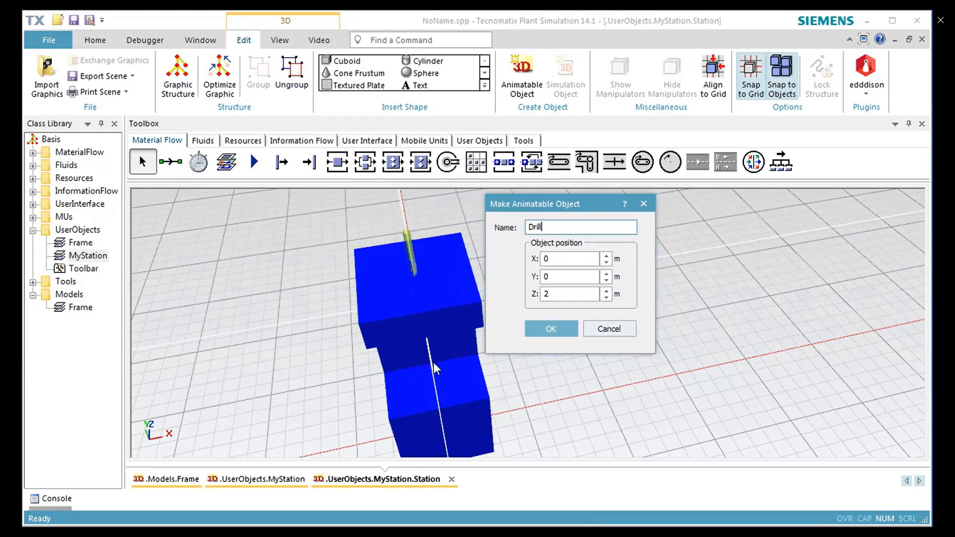
{"action": "left_click", "coordinate": [556, 327]}
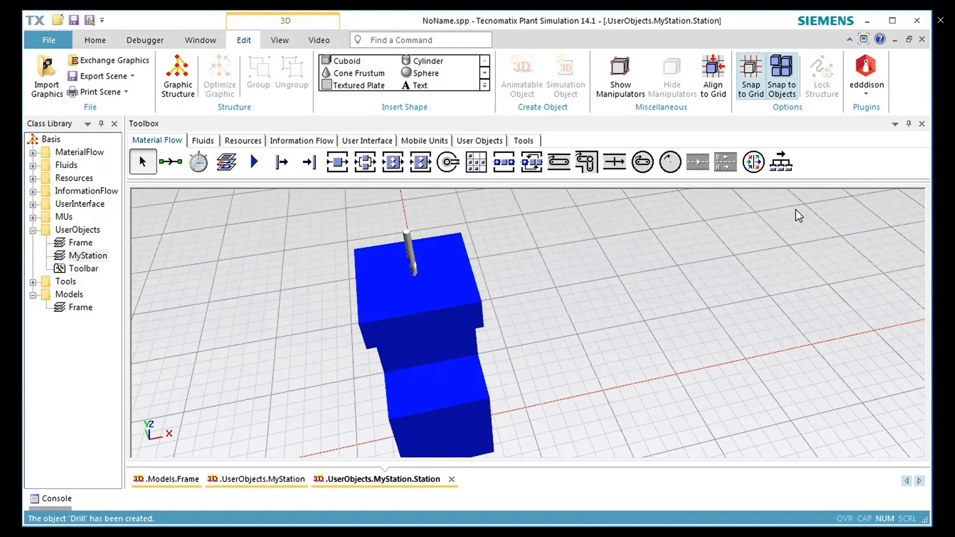
{"action": "left_click", "coordinate": [922, 39]}
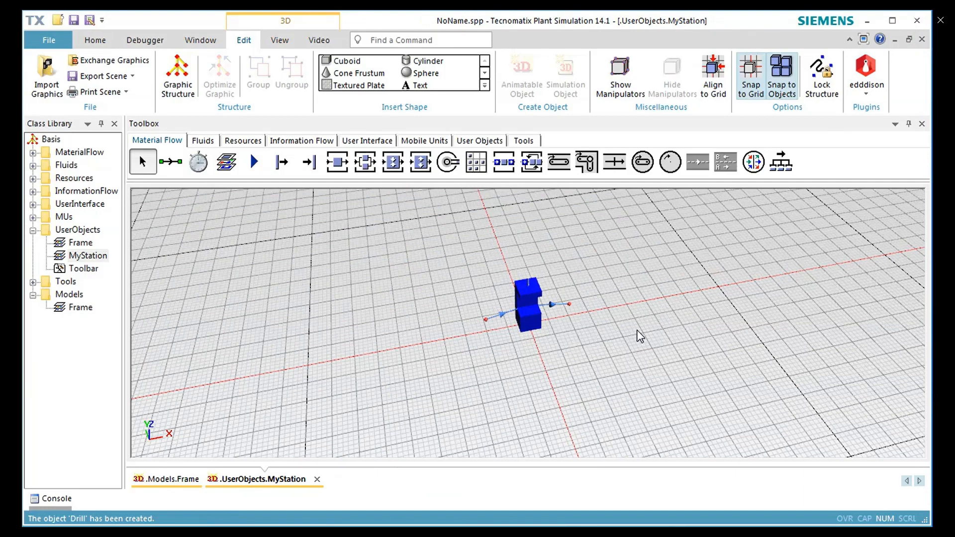
Insert a Method in front of the station in the MyStation frame and rename it onEntrance
{"action": "left_click", "coordinate": [318, 142]}
{"action": "left_click", "coordinate": [176, 167]}
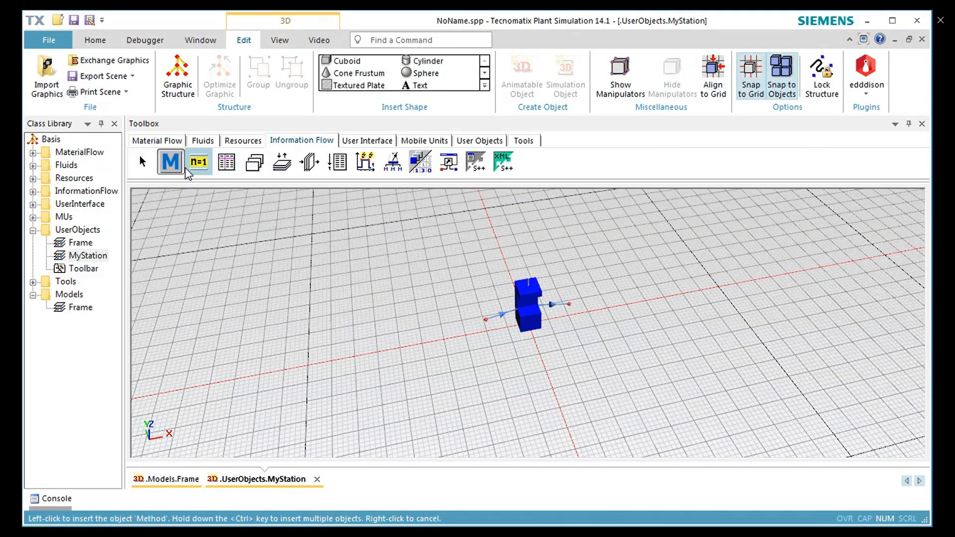
{"action": "left_click", "coordinate": [543, 337]}
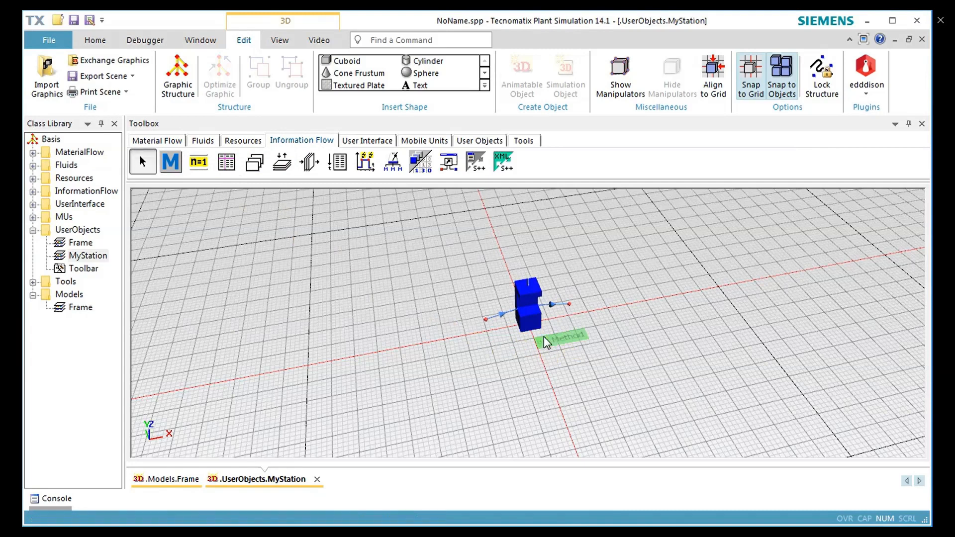
{"action": "key", "text": "F2"}
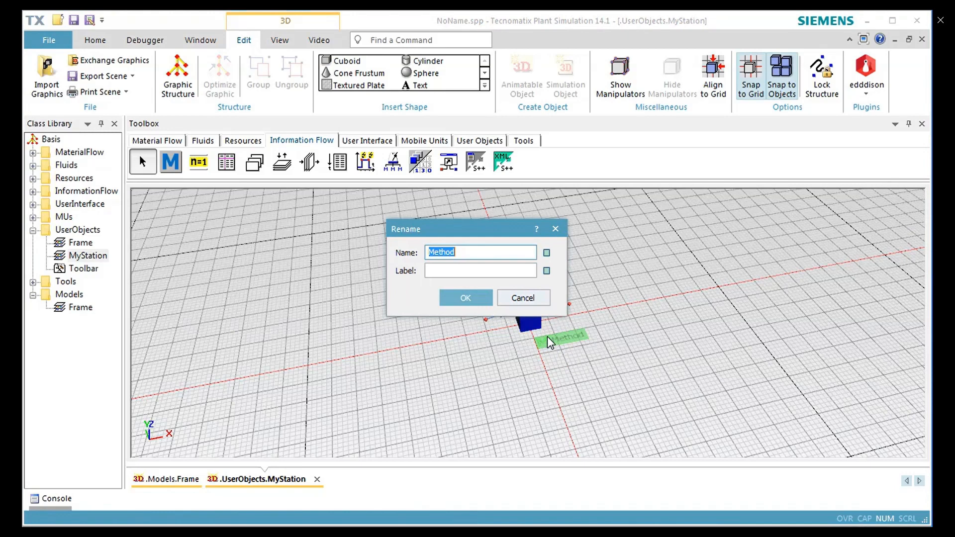
{"action": "type", "text": "onEntrance"}
{"action": "left_click", "coordinate": [472, 297]}
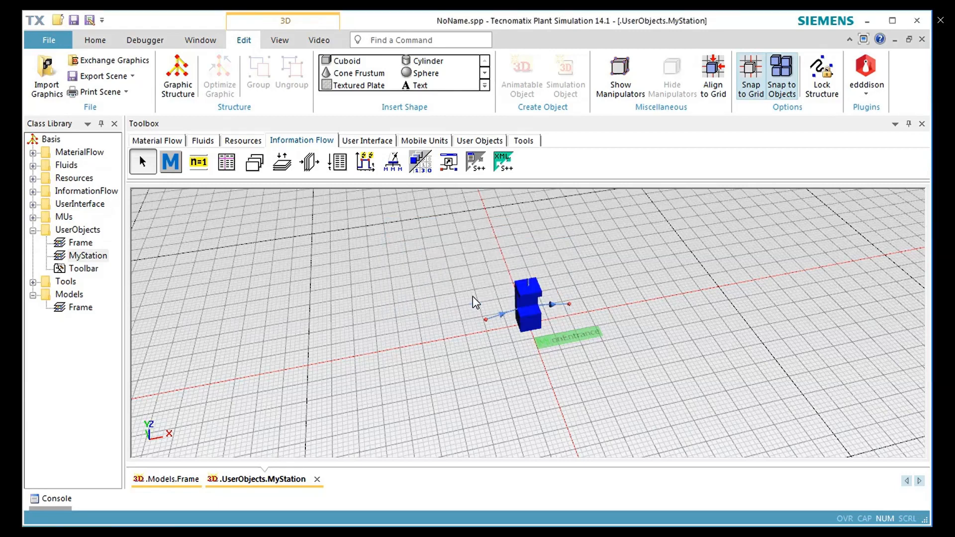
Assign onEntrance as the station's entrance control and enable Before actions
{"action": "double_click", "coordinate": [528, 314]}
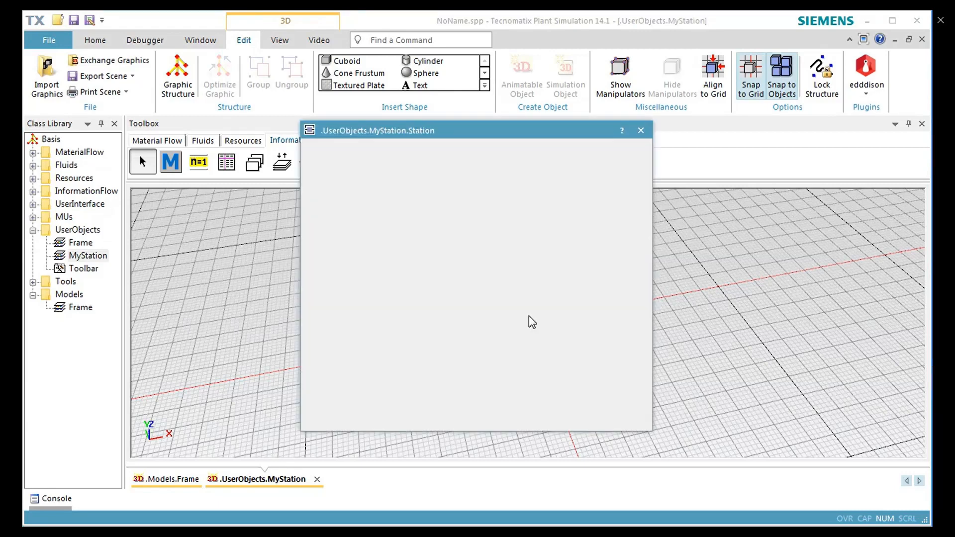
{"action": "left_click", "coordinate": [430, 216]}
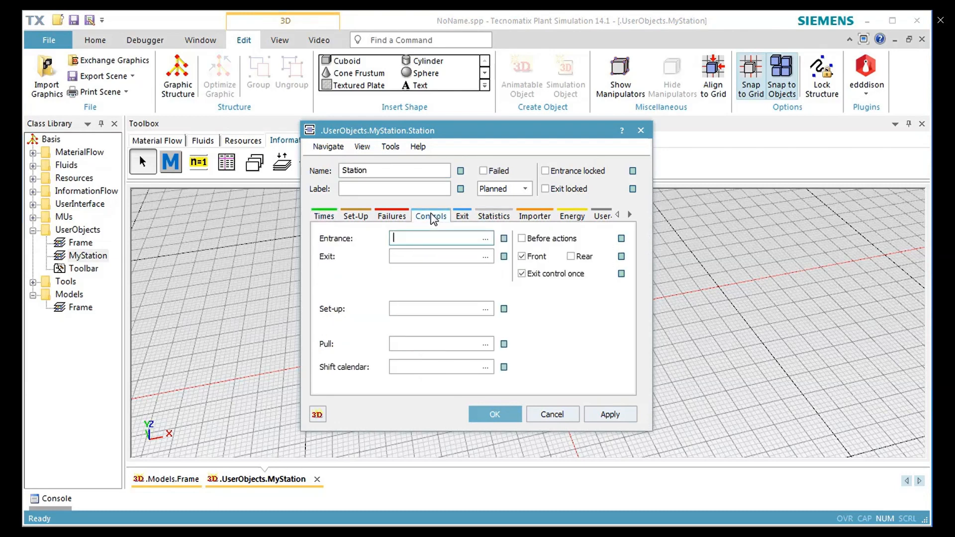
{"action": "left_click", "coordinate": [485, 239]}
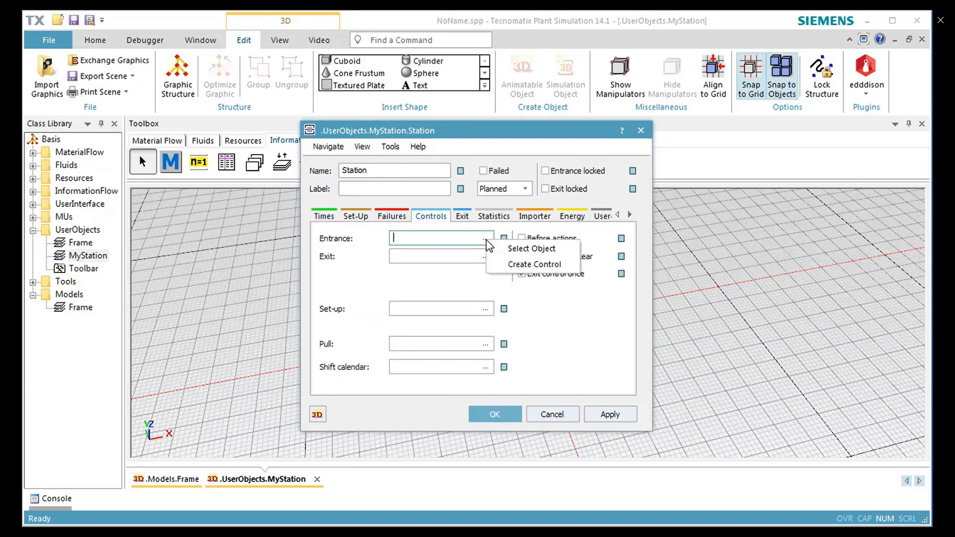
{"action": "left_click", "coordinate": [517, 249]}
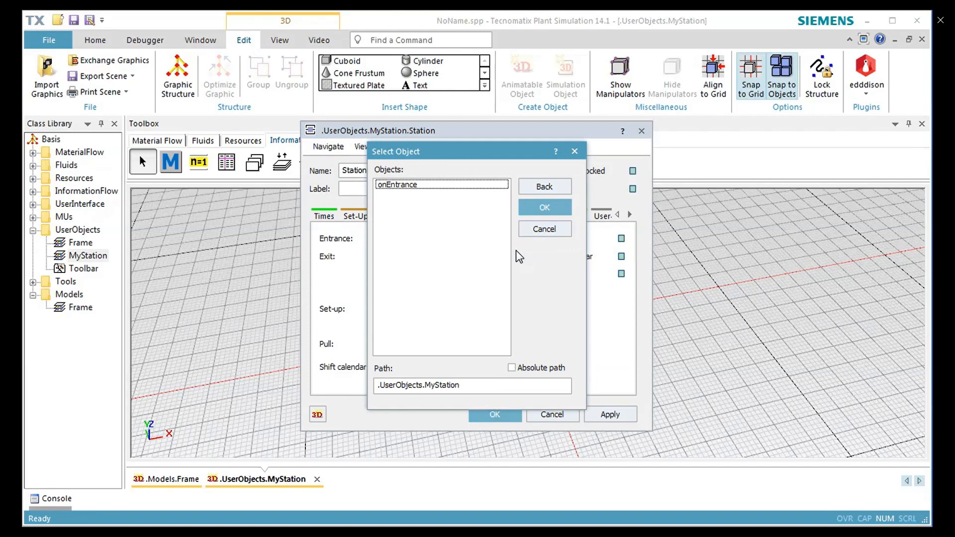
{"action": "left_click", "coordinate": [411, 186]}
{"action": "left_click", "coordinate": [538, 208]}
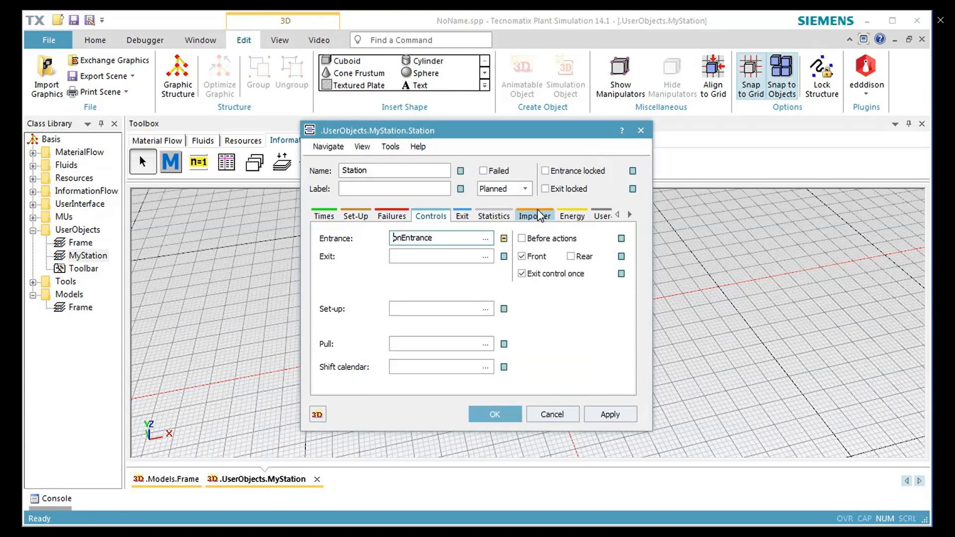
{"action": "left_click", "coordinate": [537, 242]}
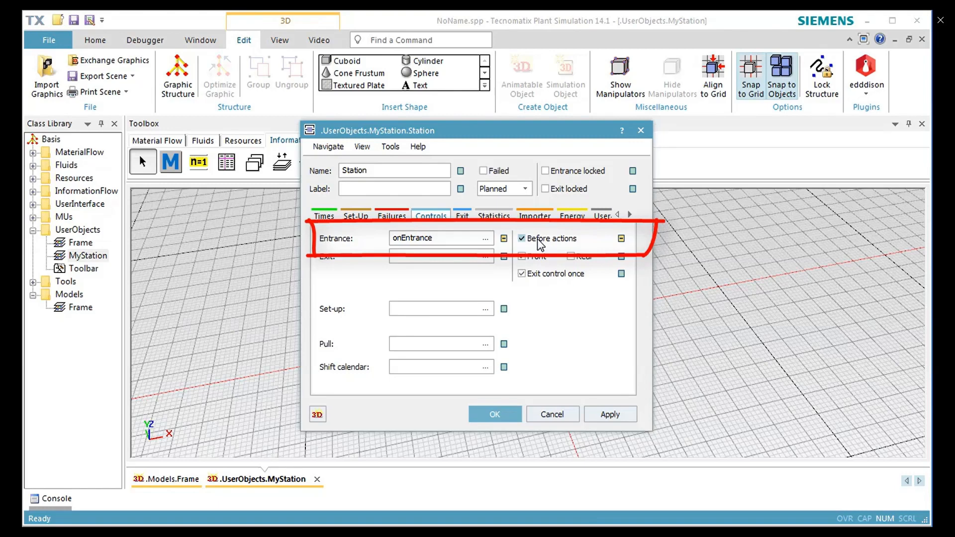
{"action": "left_click", "coordinate": [476, 415]}
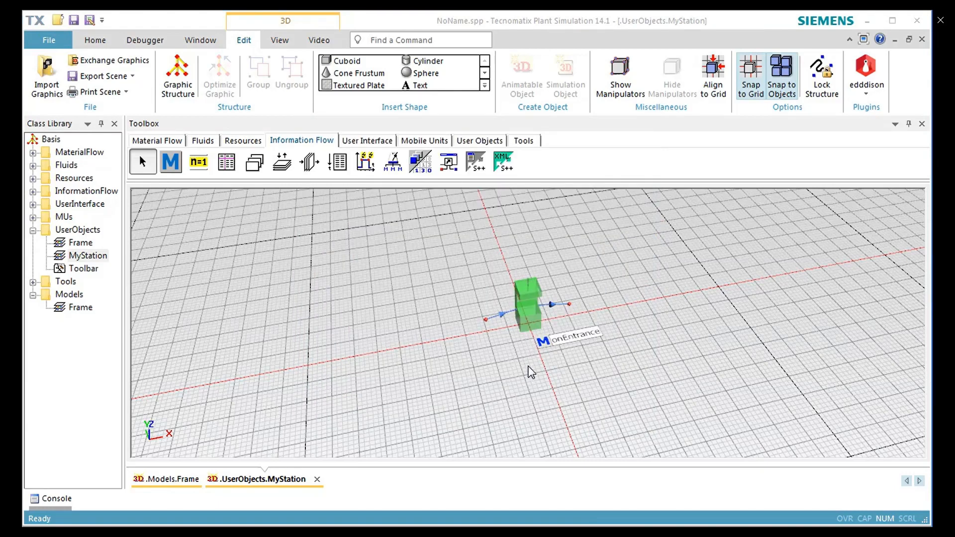
Open the onEntrance method and declare length d := @.MuHeight, speed feedSlow := 0.01 and speed feedFast := 0.5 with the comment "m/sec"
{"action": "double_click", "coordinate": [542, 344]}
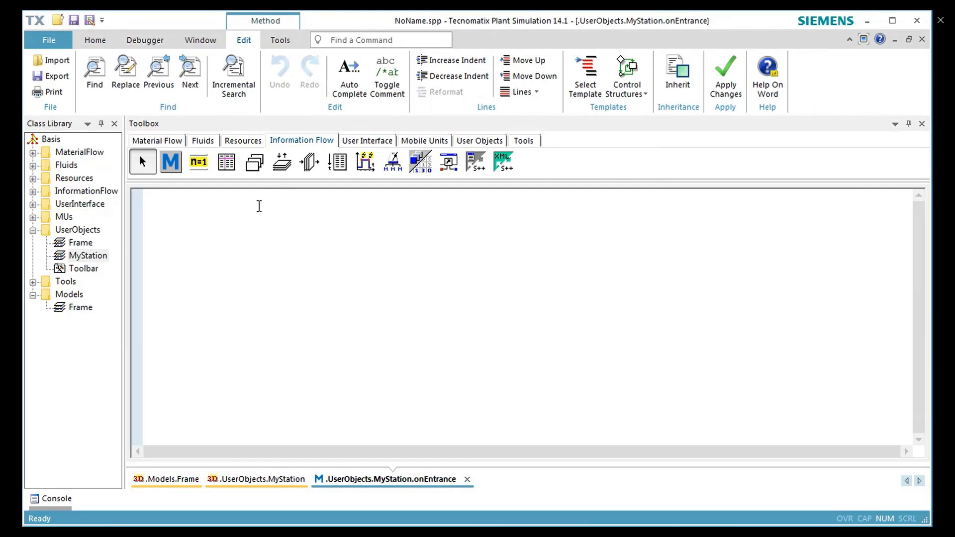
{"action": "type", "text": "var d : length := @"}
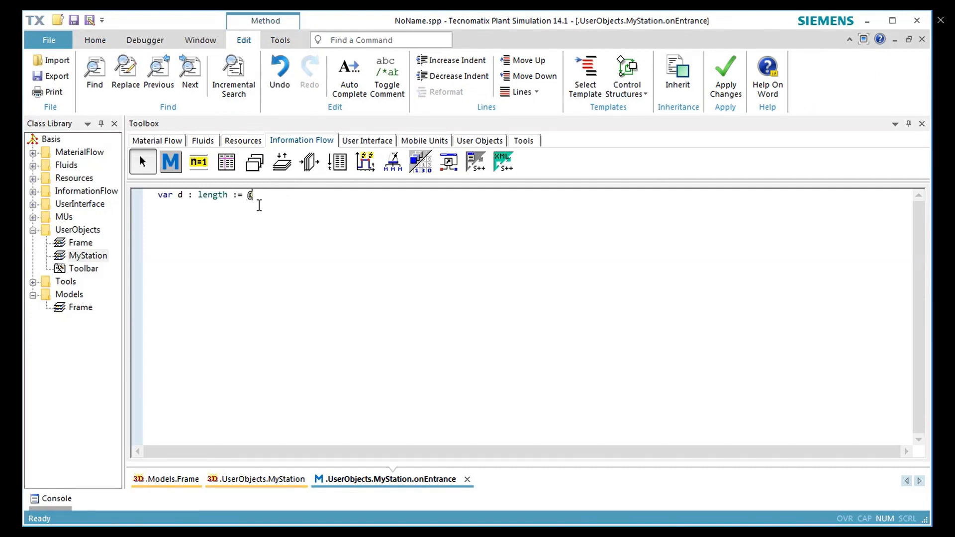
{"action": "type", "text": ".MuHeight "}
{"action": "type", "text": "var feedSlow"}
{"action": "type", "text": " :"}
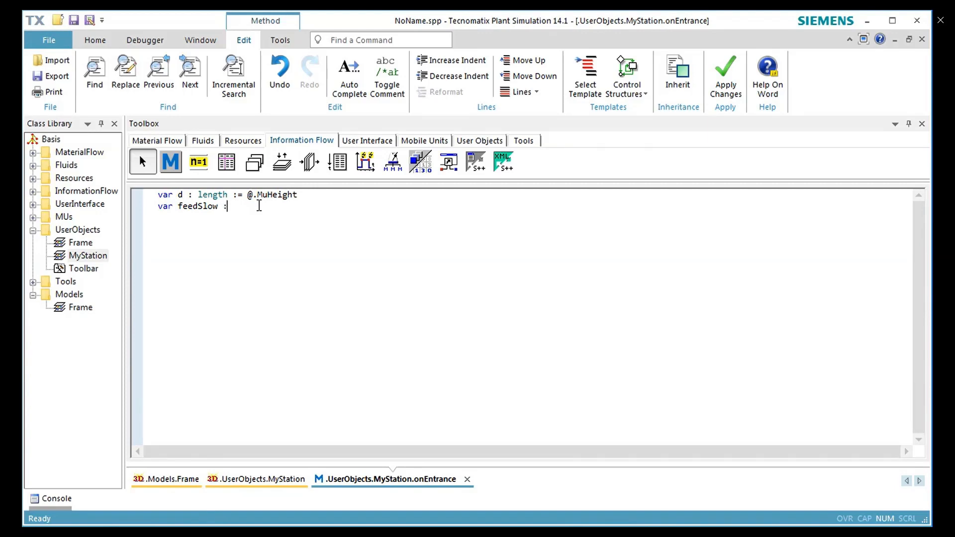
{"action": "type", "text": " speed := 0.01 var feed"}
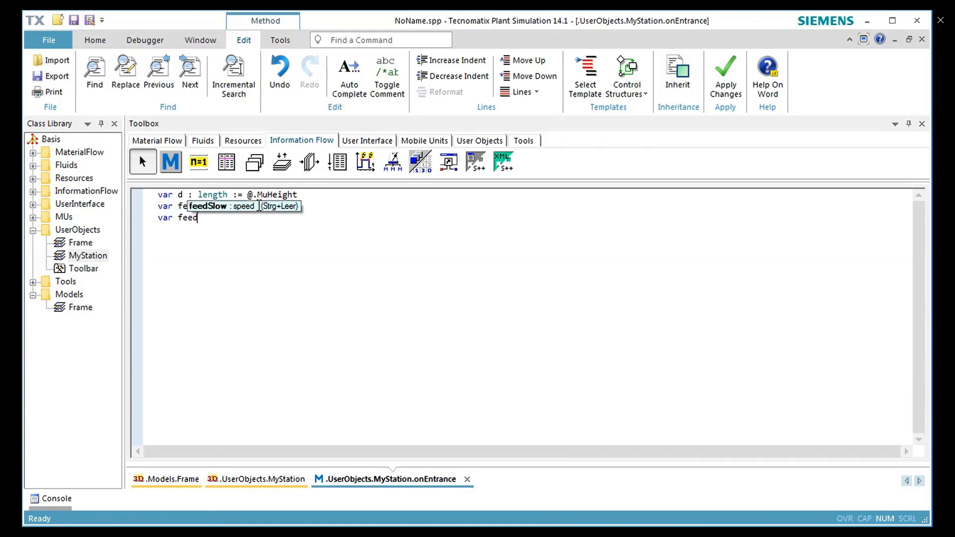
{"action": "type", "text": "Fast : speed := 0.5     //"}
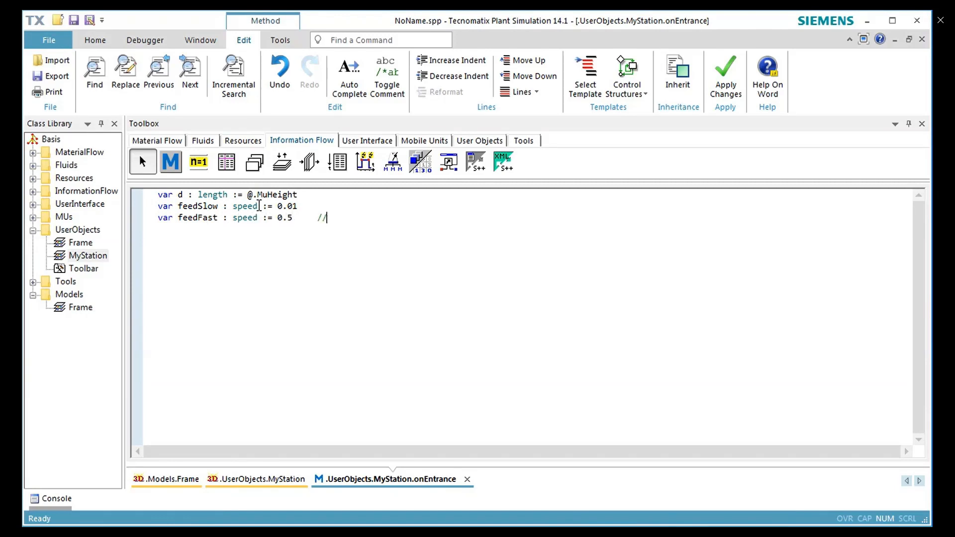
{"action": "type", "text": " m/sec"}
{"action": "key", "text": "Return"}
Declare timeForDrilling from d + 0.05 + 0.01 divided by feedSlow, with comments explaining the 0.05 safety distance and the 0.01 extra drilling distance
{"action": "type", "text": "var timeForDrilling := d"}
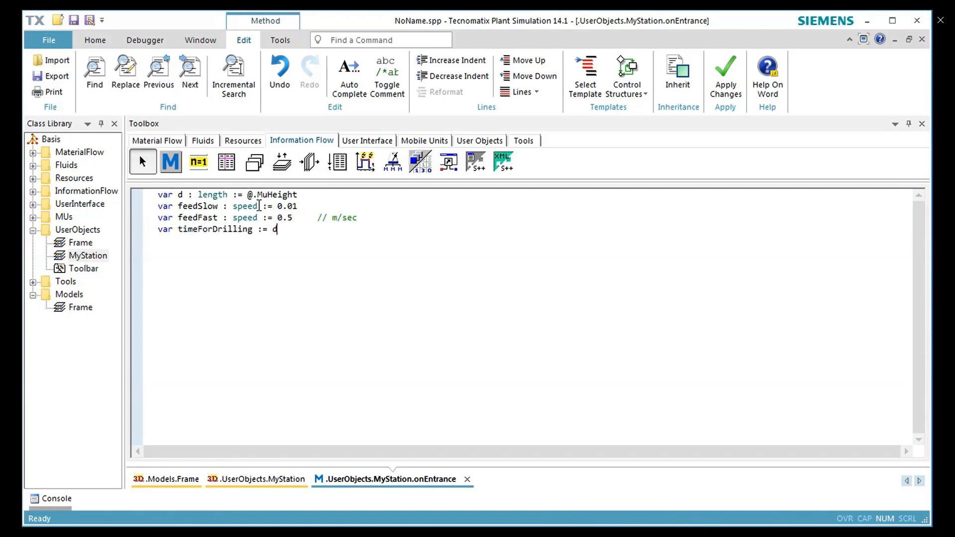
{"action": "type", "text": " + 0.05 + 0.01)/feedSlow"}
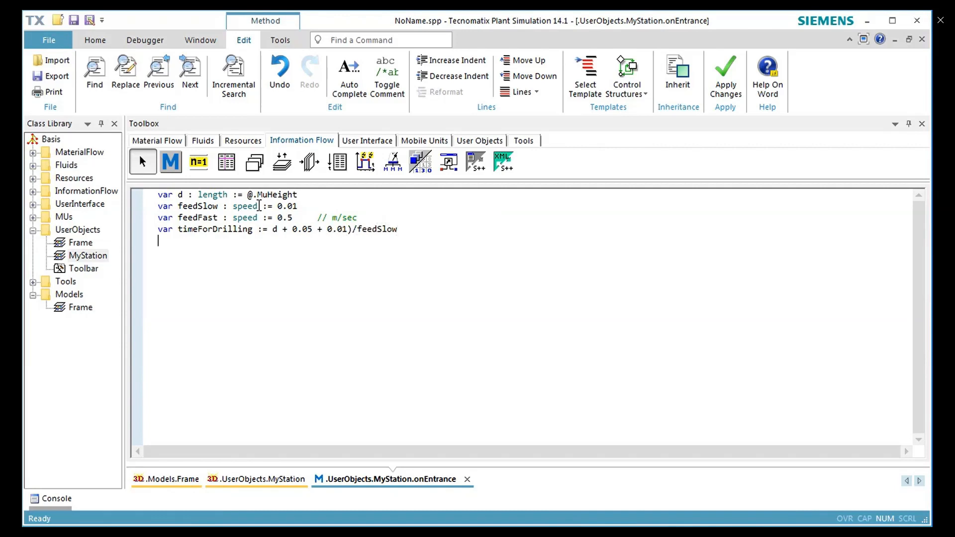
{"action": "type", "text": " // 0.05 is the safety distance"}
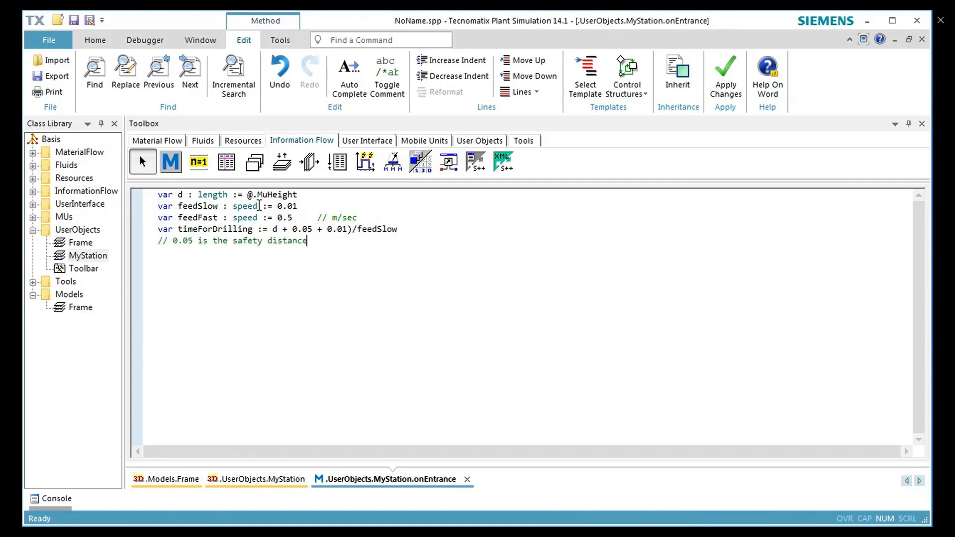
{"action": "type", "text": " to stop before the"}
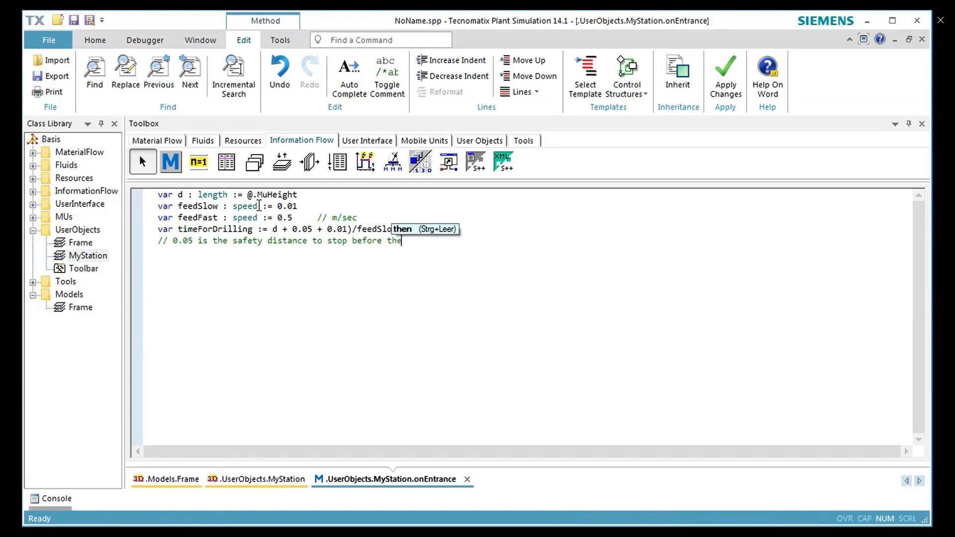
{"action": "type", "text": " part // 0.01 is the distance"}
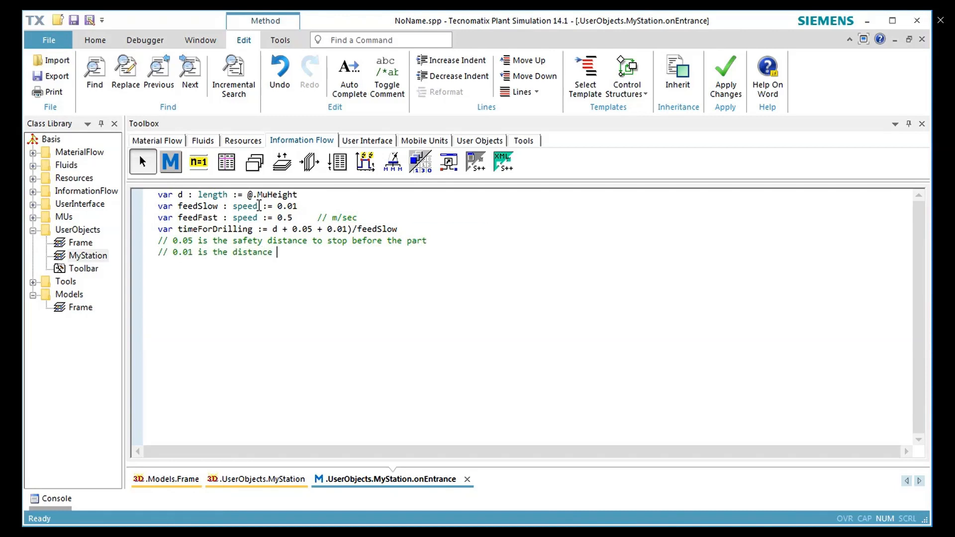
{"action": "type", "text": " we drill more than the th"}
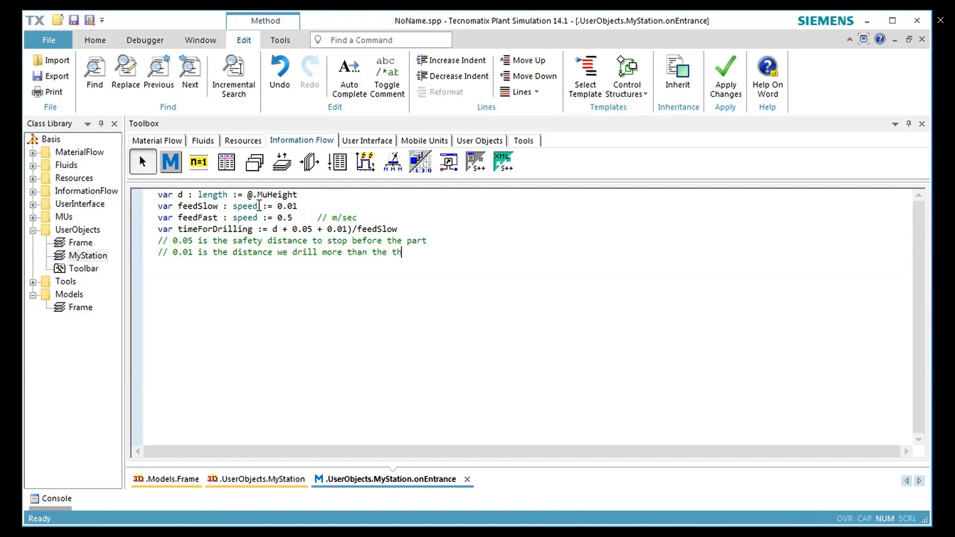
{"action": "type", "text": "ickness of the part v"}
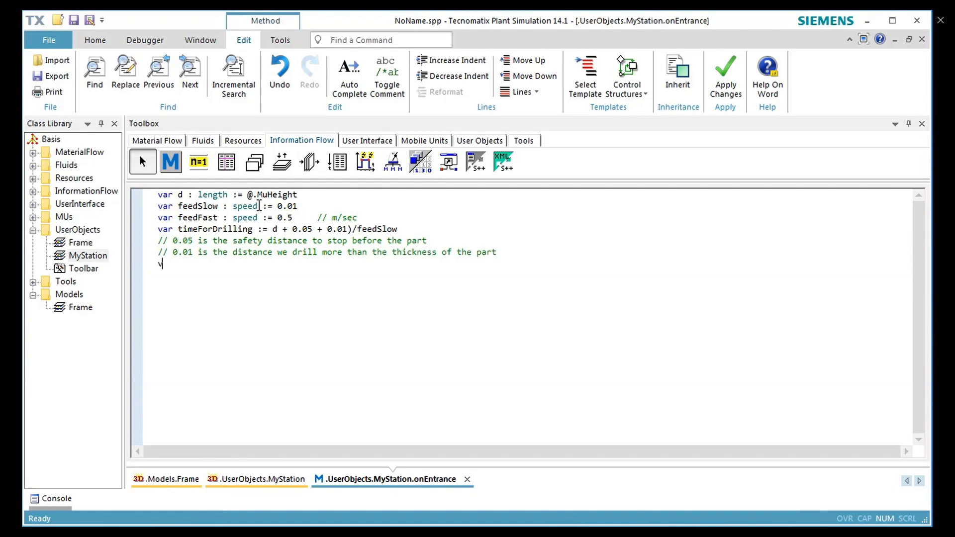
Declare timeForMoving := (1-d-0.05)/feedFast, set station.proctime := 2*TimeForDrilling + 2*TimeForMoving, and add the missing opening parenthesis before d in timeForDrilling
{"action": "type", "text": "ar timeForMoving := (1-d-0.05)"}
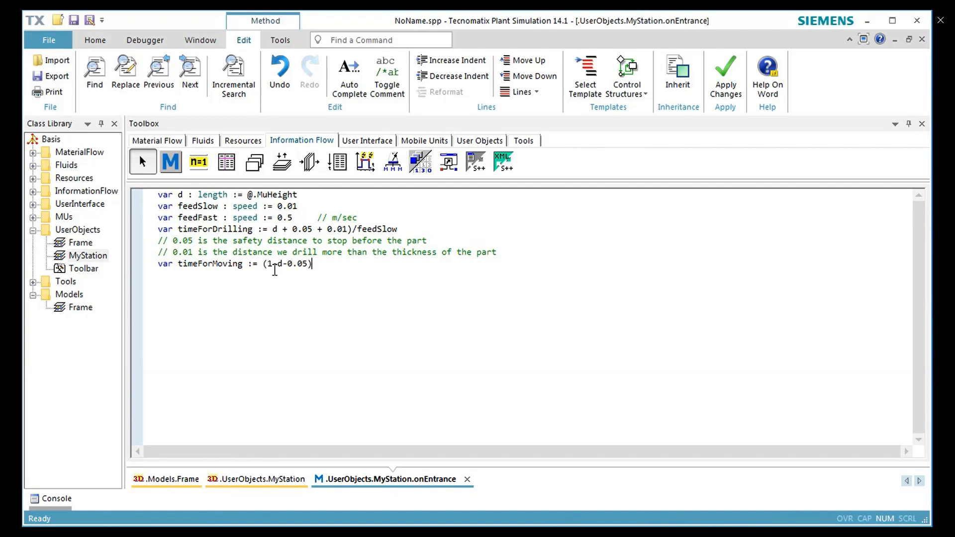
{"action": "type", "text": "/feedFast  station.proc"}
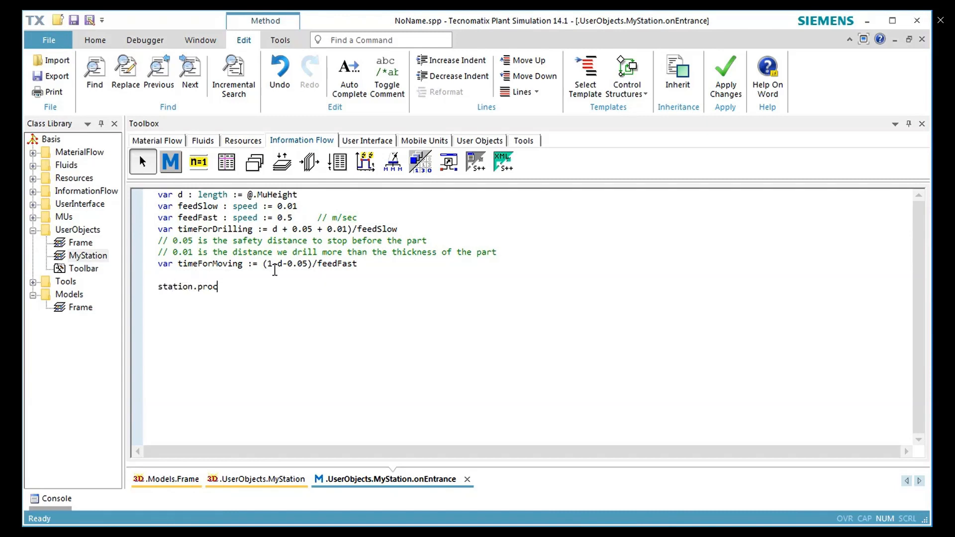
{"action": "type", "text": "time := 2*TimeForDrilling + 2*TimeF"}
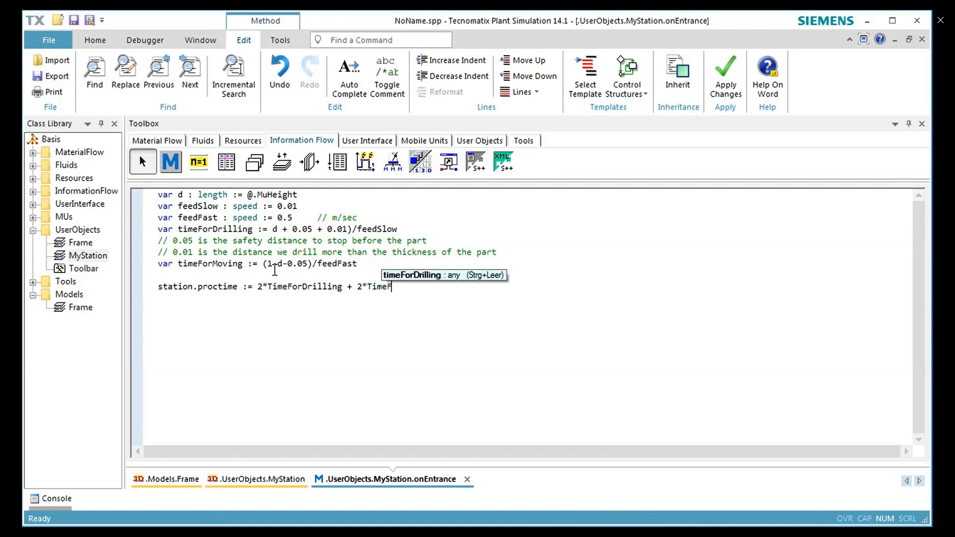
{"action": "type", "text": "orMoving"}
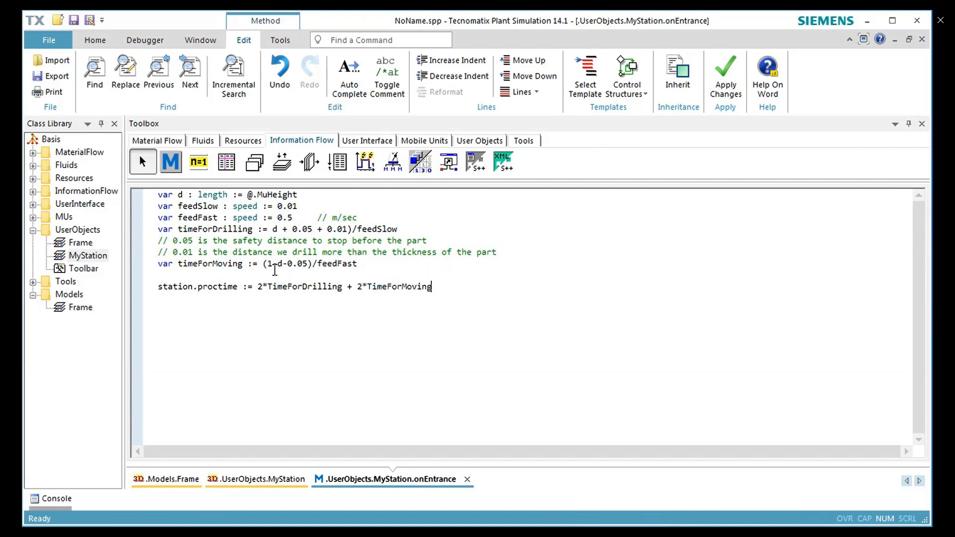
{"action": "left_click", "coordinate": [273, 229]}
{"action": "type", "text": "("}
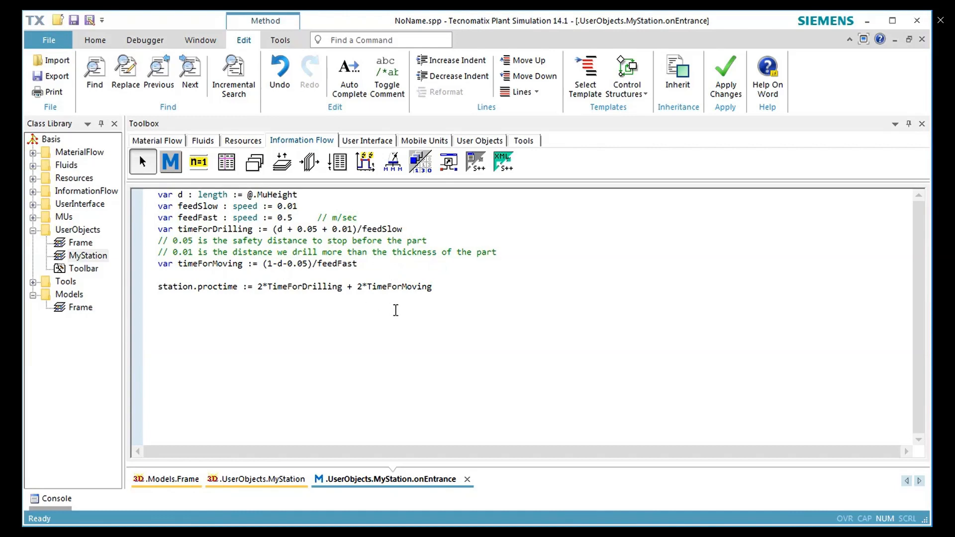
Begin an if block with the condition is3Dopen and animIcon, declaring Position1 : length := d + 0.05 inside it
{"action": "key", "text": "ctrl+End"}
{"action": "type", "text": "if isOpe"}
{"action": "key", "text": "BackSpace"}
{"action": "key", "text": "BackSpace"}
{"action": "key", "text": "BackSpace"}
{"action": "type", "text": "3Dopen and animIcon"}
{"action": "key", "text": "Return"}
{"action": "type", "text": "vat P"}
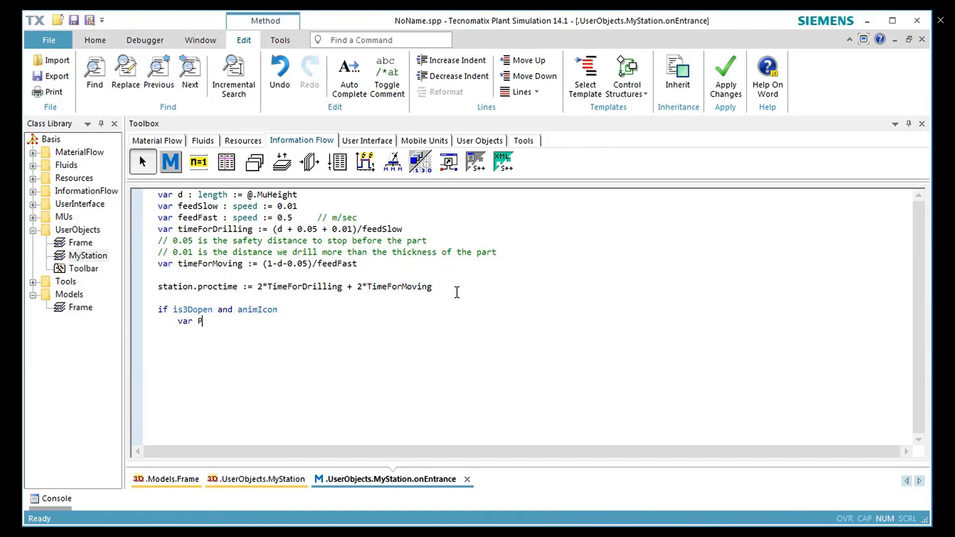
{"action": "type", "text": "osition1 : length := d + 0.05"}
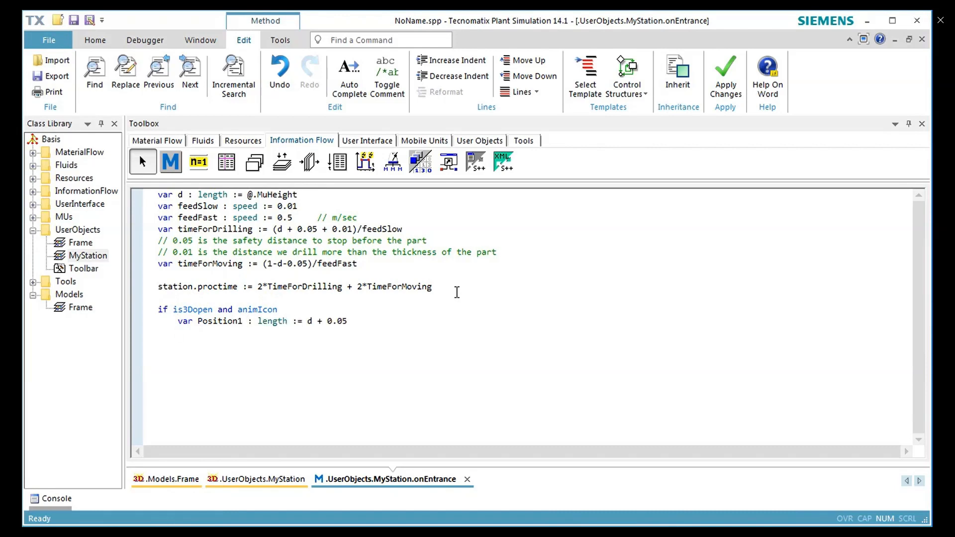
Declare upPosition : real[3] := [0.0, 0.0, 0.0] inside the if block
{"action": "key", "text": "Return"}
{"action": "type", "text": "var upPosition : real[3] :="}
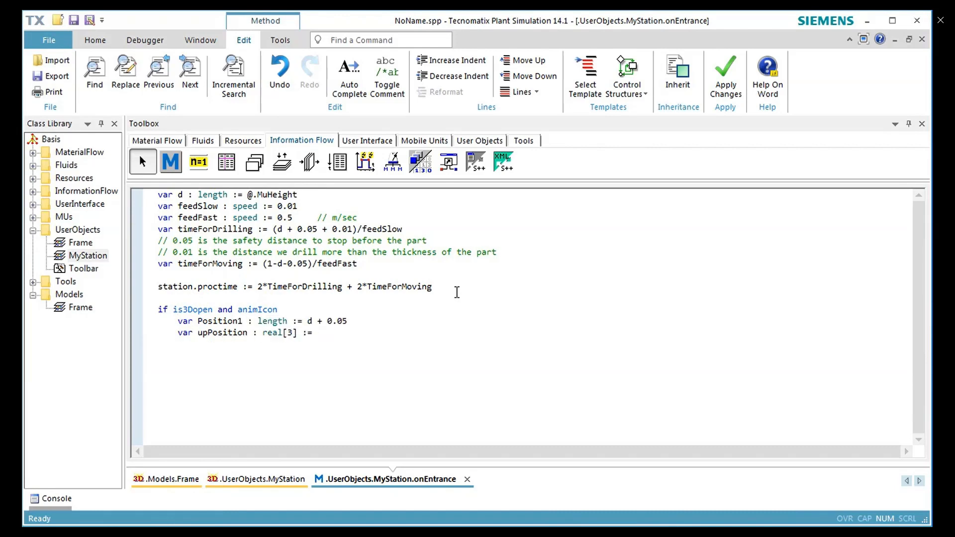
{"action": "type", "text": " [0.0, 0.0, 0.0]"}
{"action": "key", "text": "Return"}
Declare animations : any := Station._3d.getObject("Drill").selfAnimations and add a call to animations.resetAnimation
{"action": "type", "text": "var animations : any := Station."}
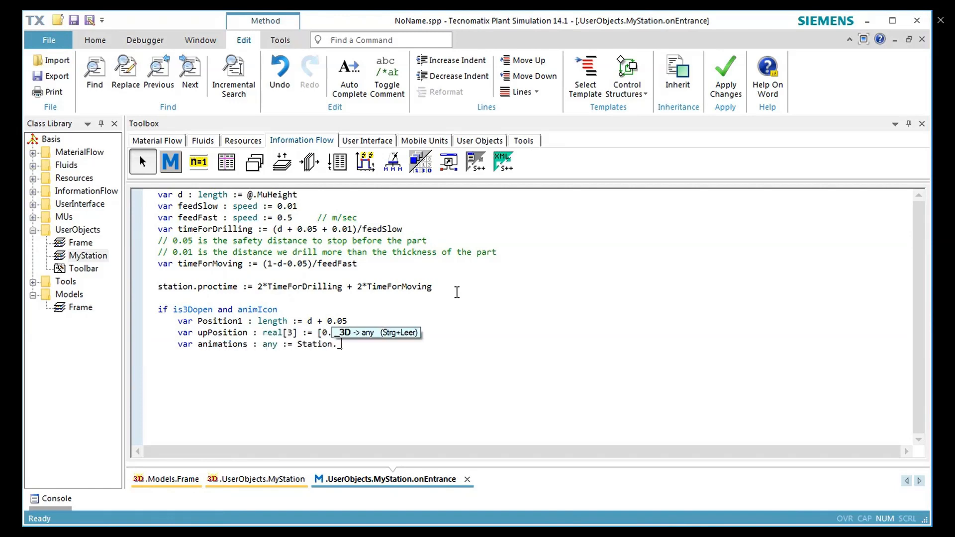
{"action": "type", "text": "_3d.getObject(\"Drill\")"}
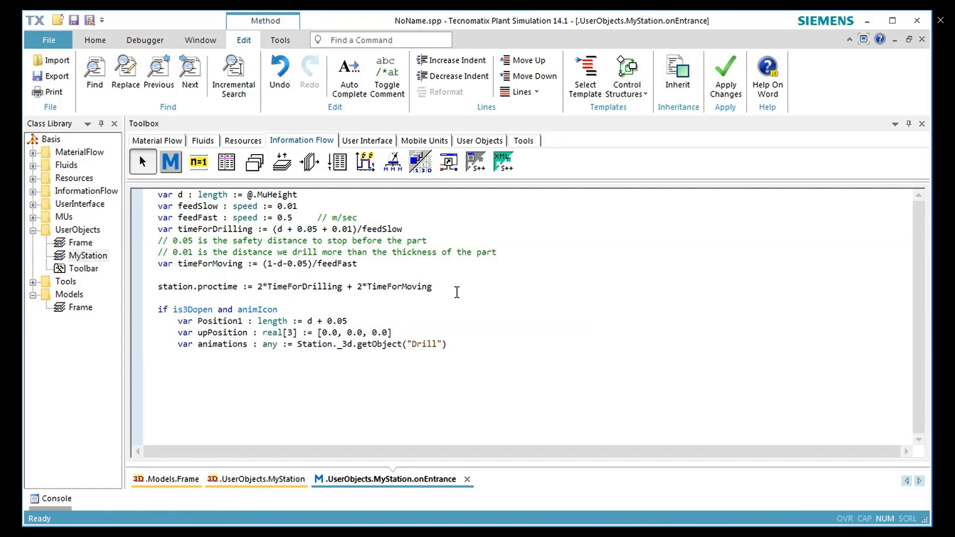
{"action": "type", "text": ".selfAnimations"}
{"action": "key", "text": "Return"}
{"action": "key", "text": "Return"}
{"action": "type", "text": "animations.resetAnimation      "}
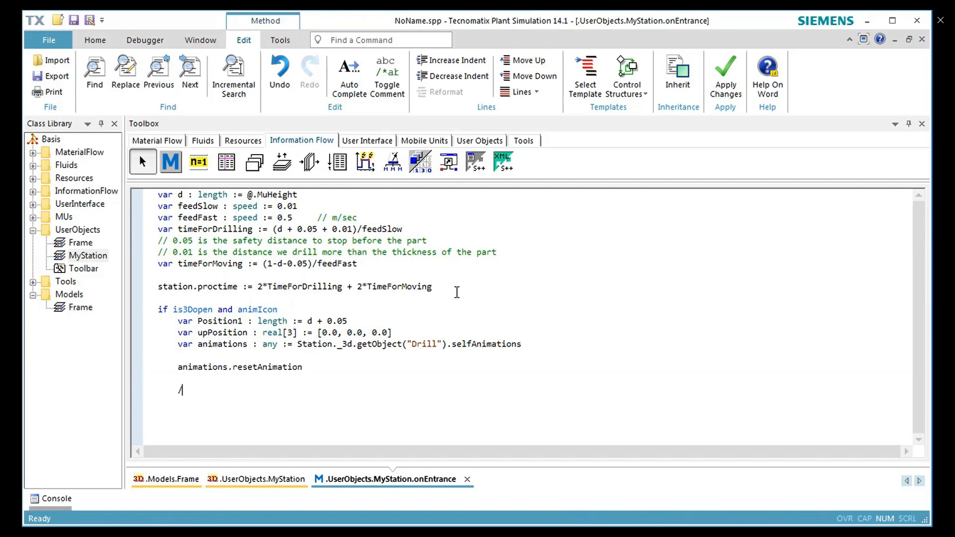
Add the comment "move down fast" and declare downPosition : real[3] := [0.0, 0.0, Position1-1]
{"action": "type", "text": "// move down fast"}
{"action": "key", "text": "Return"}
{"action": "type", "text": "var downPosition :"}
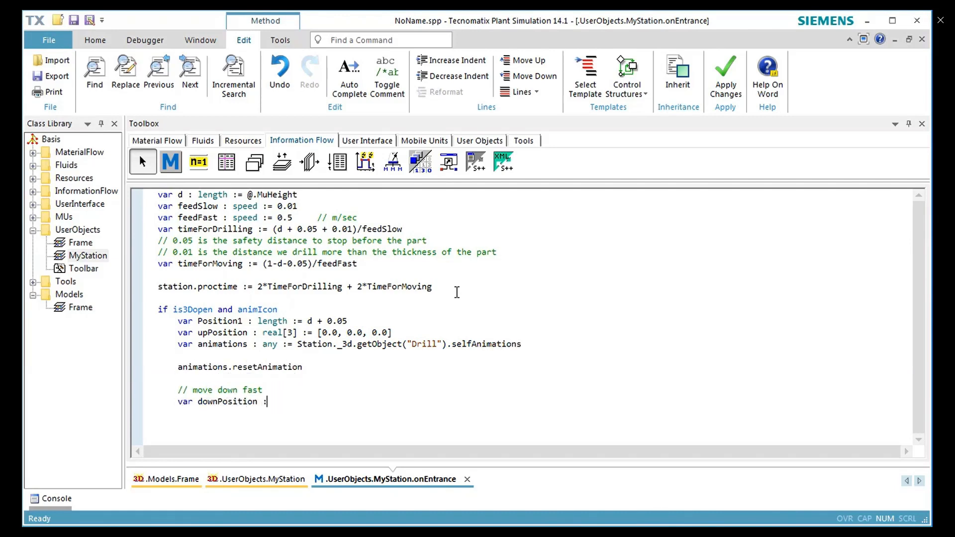
{"action": "type", "text": " rreal[3] := 0.0, 0.0, Position1-1]"}
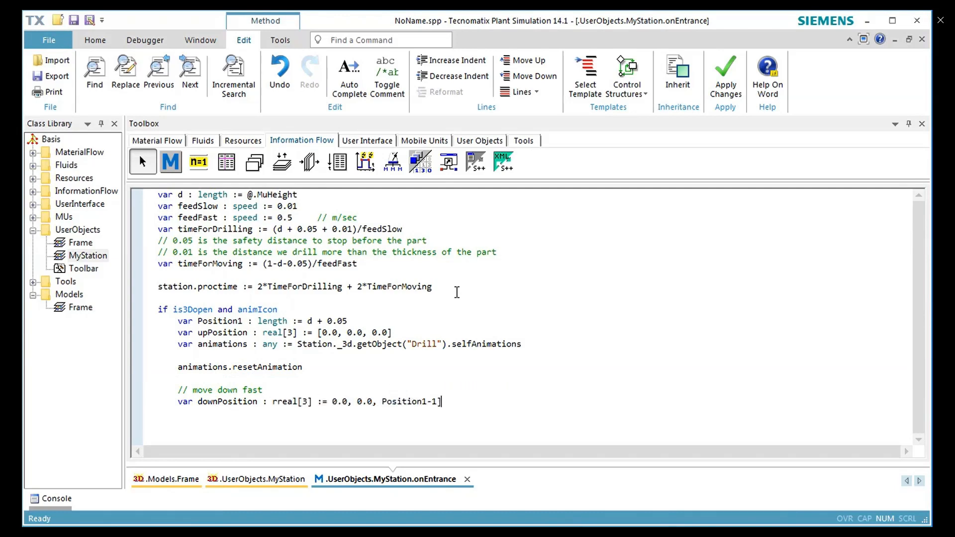
{"action": "left_click", "coordinate": [277, 403]}
{"action": "key", "text": "BackSpace"}
{"action": "left_click", "coordinate": [327, 404]}
{"action": "type", "text": "["}
{"action": "key", "text": "End"}
{"action": "key", "text": "Return"}
Add the calls animations.scheduleTranslation(upPosition, downPosition1, feedFast) and animations.startNextAnimationblock
{"action": "type", "text": "animat"}
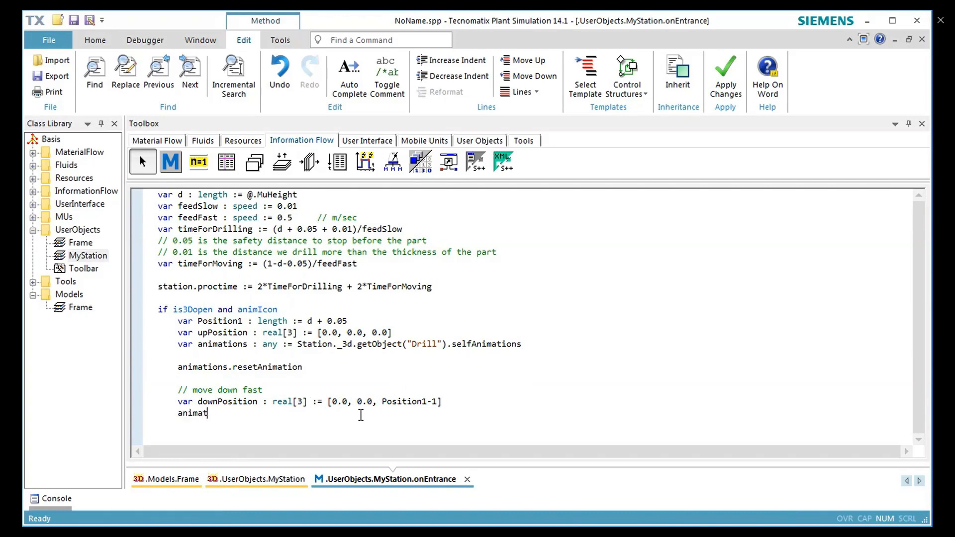
{"action": "type", "text": "ions.scheduleTranslati"}
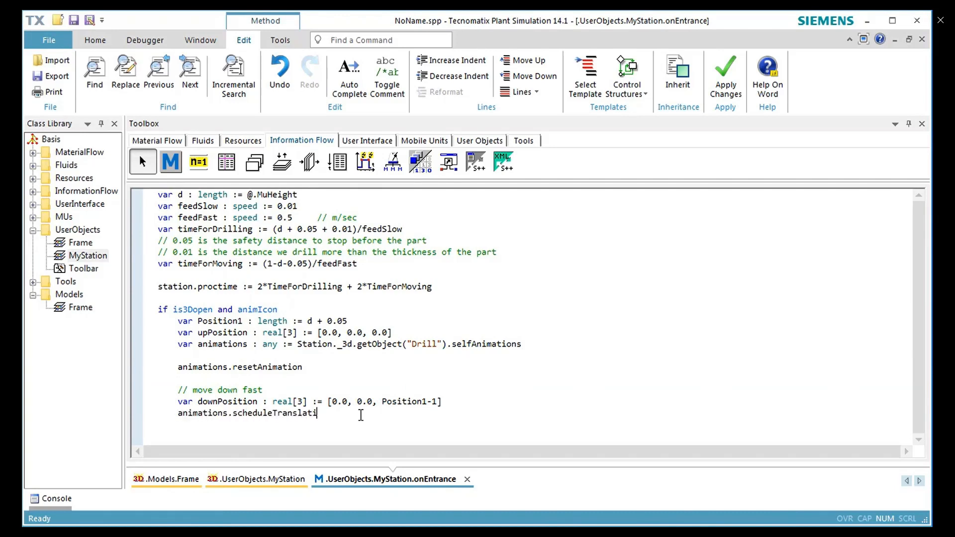
{"action": "type", "text": "on(upPosition, downPosition1"}
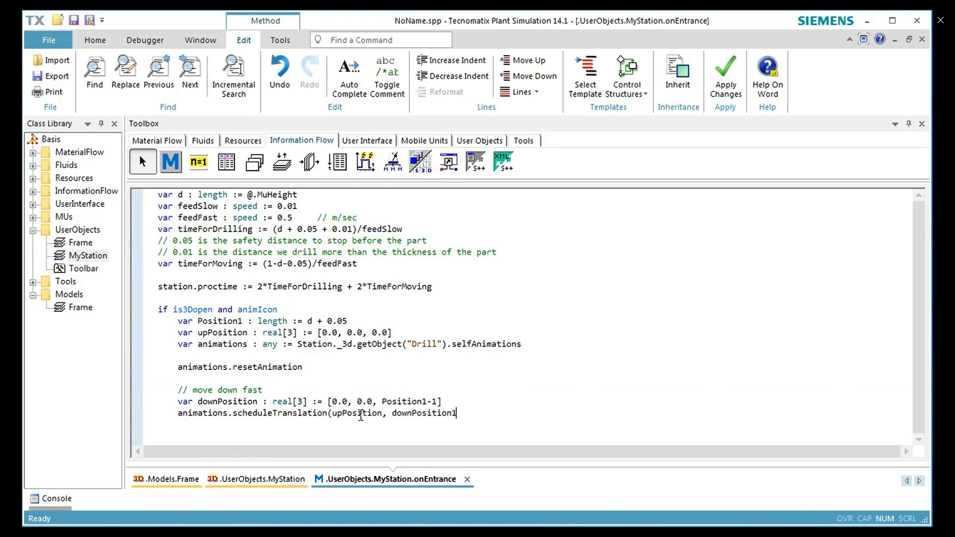
{"action": "type", "text": ", feedFast) animations"}
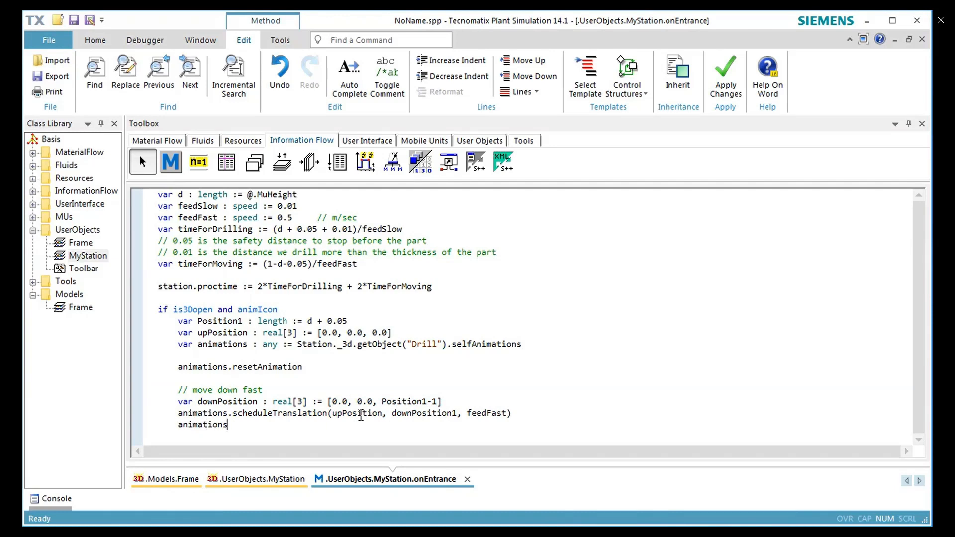
{"action": "type", "text": ".startNextAnimationblock"}
{"action": "key", "text": "Return"}
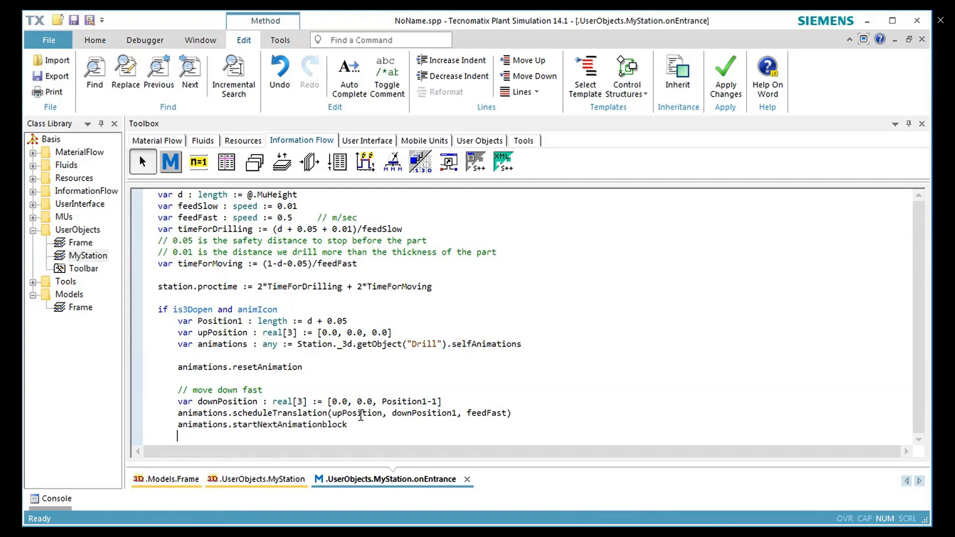
Add the comment "start drilling" after a blank line and declare TargetAngle : integer := round(180*timeForDrilling)
{"action": "type", "text": "// start drilling"}
{"action": "key", "text": "Home"}
{"action": "key", "text": "Return"}
{"action": "key", "text": "End"}
{"action": "key", "text": "Return"}
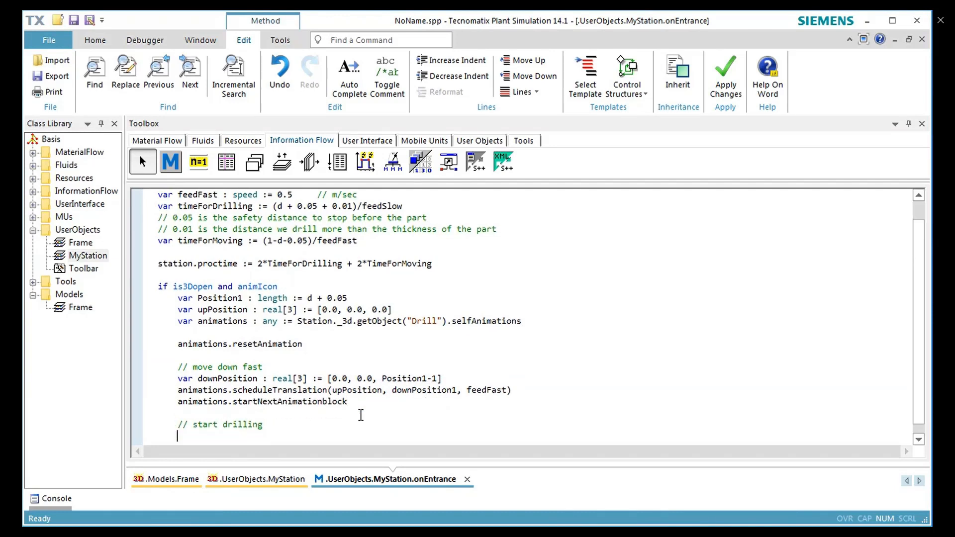
{"action": "type", "text": "var TargetAngle : integer "}
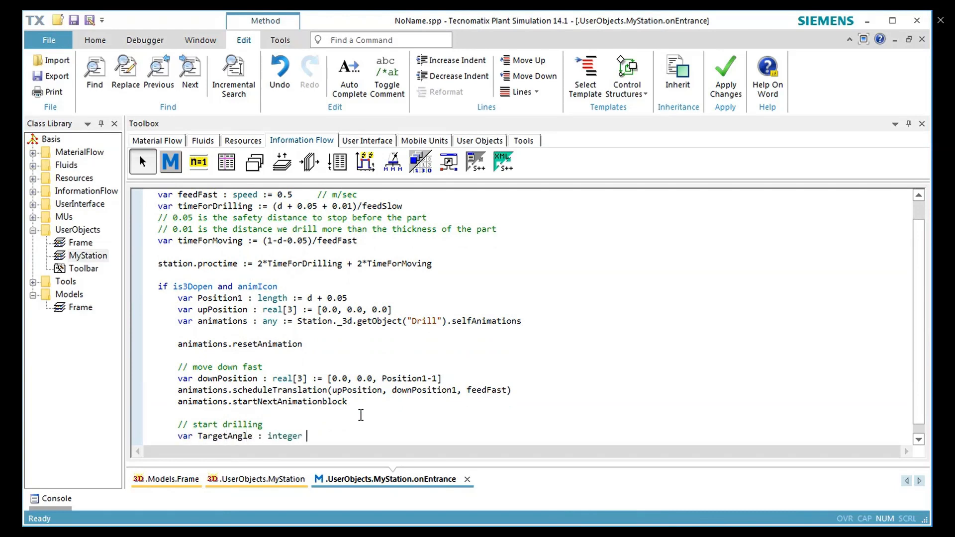
{"action": "type", "text": ":= round(180*timeForDrilling)"}
{"action": "key", "text": "Return"}
Schedule the drill's rotation with animations.scheduleRotation(0, targetAngle, 180)
{"action": "type", "text": "animations."}
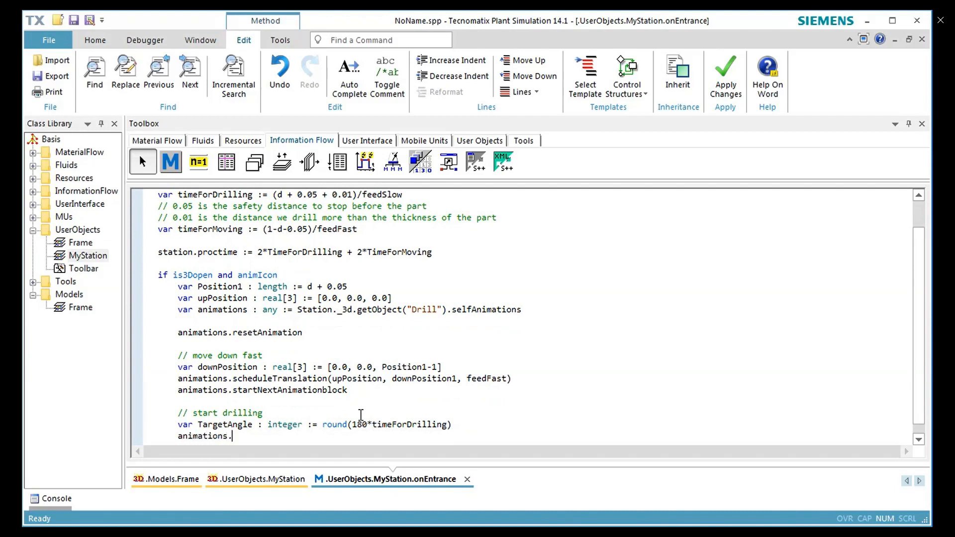
{"action": "type", "text": "scheduleRotation(0, target"}
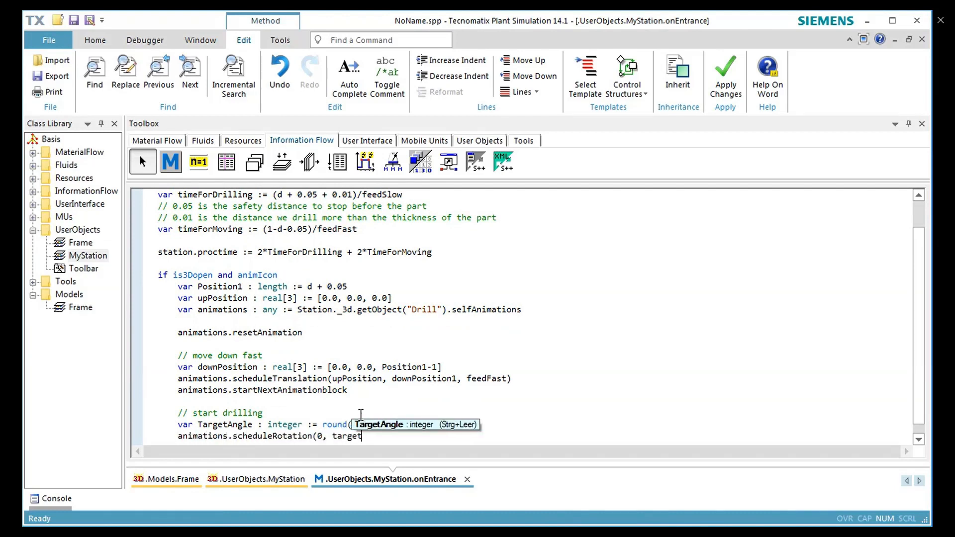
{"action": "type", "text": "Angle, 180)"}
{"action": "key", "text": "Return"}
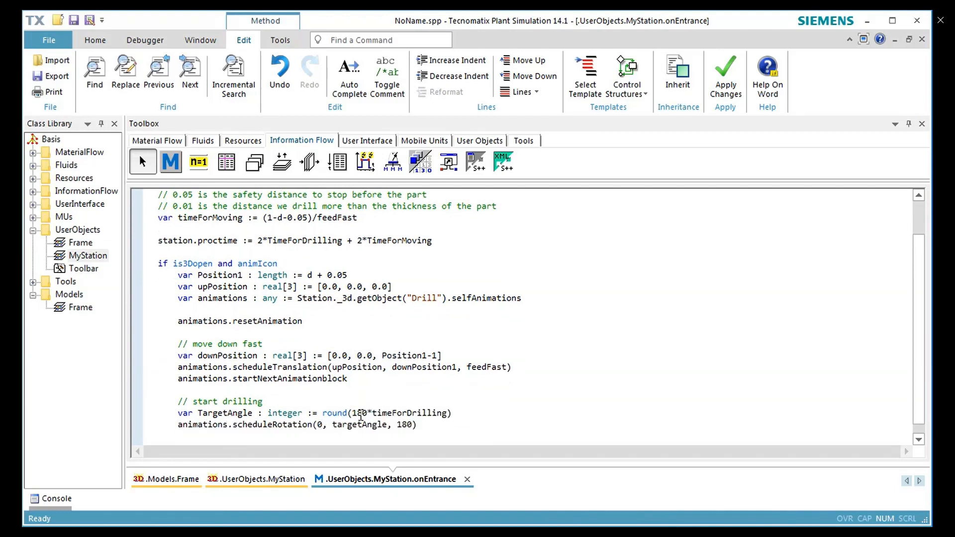
Add the comment "and move down" and declare downPosition2 : real[3] := [0.0, 0.0, -1.01]
{"action": "type", "text": "// and move down"}
{"action": "key", "text": "Return"}
{"action": "type", "text": "var "}
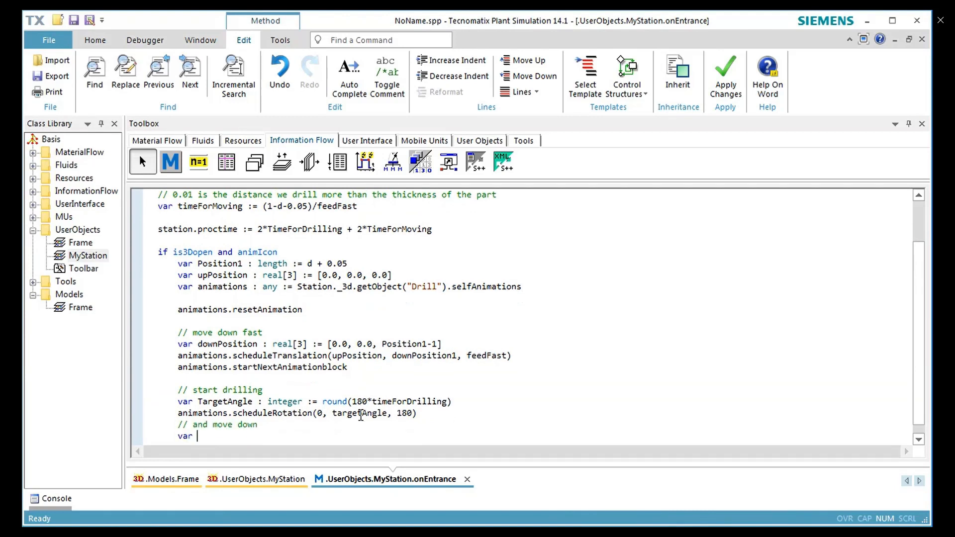
{"action": "type", "text": "downPosition2 : real[3] :"}
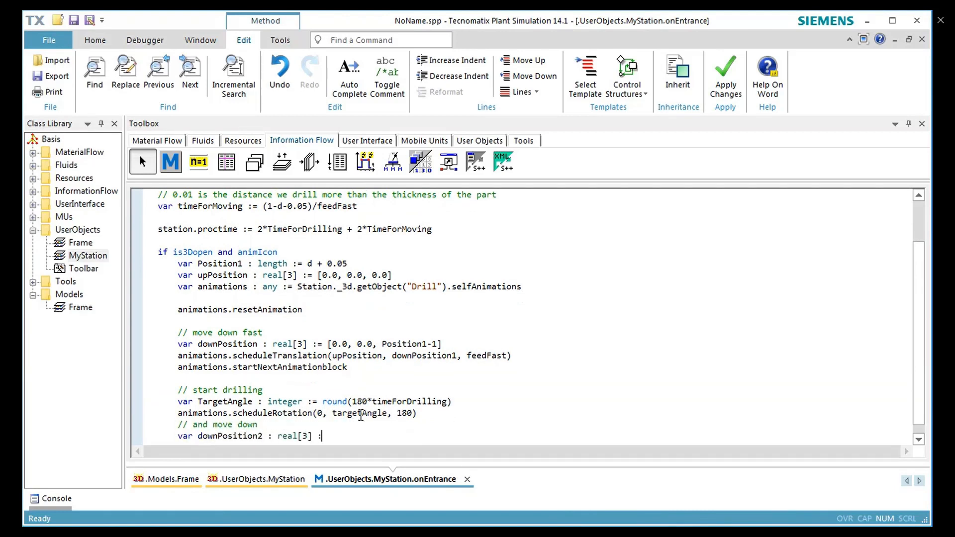
{"action": "type", "text": "= [0.0, 0.0, -1.01"}
{"action": "key", "text": "Return"}
Schedule the drilling movement with animations.scheduleTranslation(downPosition, downPosition2, feedSlow)
{"action": "type", "text": "animations.scheduleTrans"}
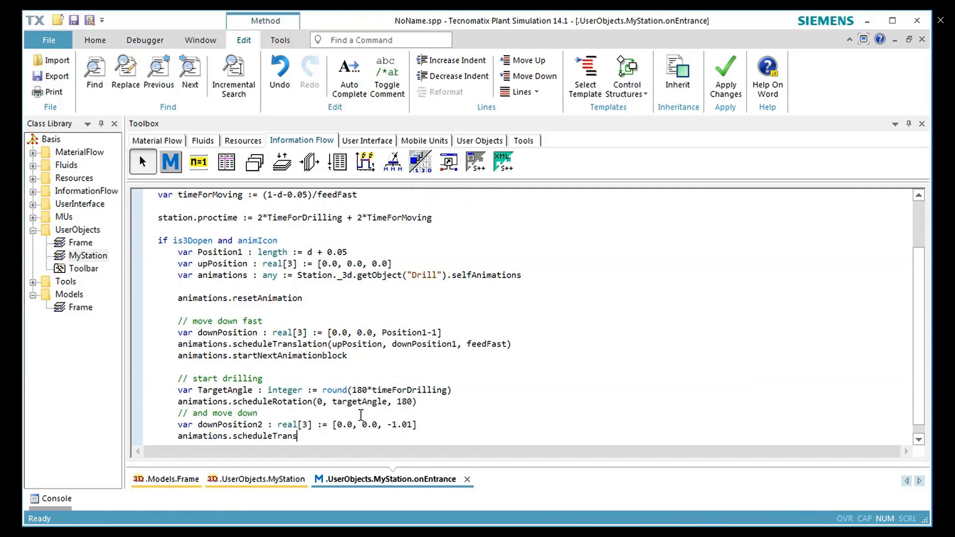
{"action": "type", "text": "lation(downPosi"}
{"action": "key", "text": "ctrl+space"}
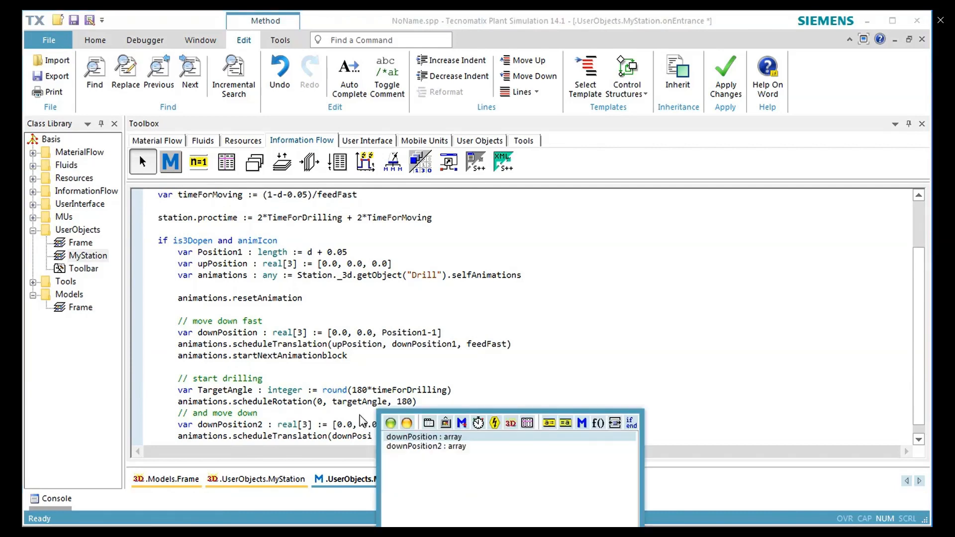
{"action": "double_click", "coordinate": [419, 437]}
{"action": "type", "text": ", downPosition2,"}
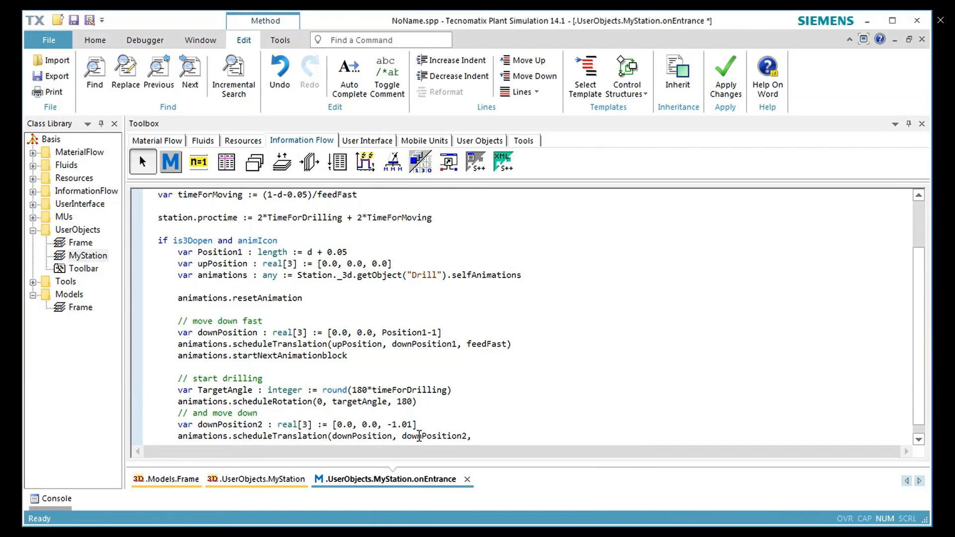
{"action": "type", "text": " feedSlow)"}
{"action": "key", "text": "Return"}
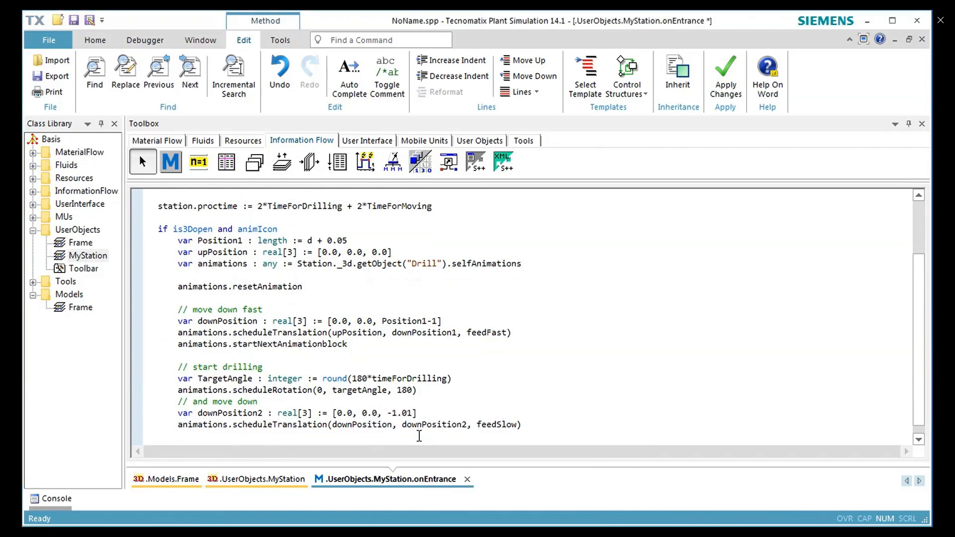
Add the comment "move up slowly" followed by the call animations.startNextAnimationblock
{"action": "type", "text": "// move up slowly"}
{"action": "key", "text": "Return"}
{"action": "type", "text": "anima"}
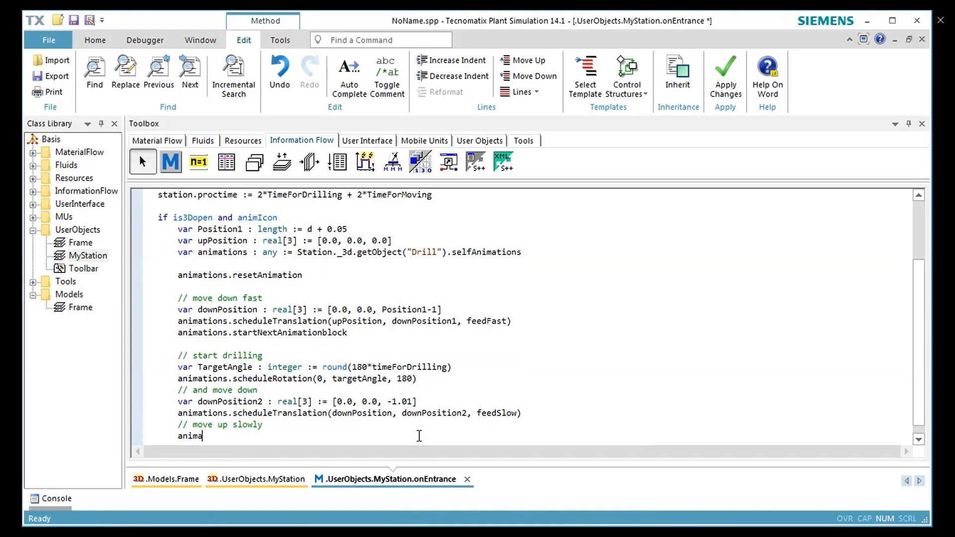
{"action": "type", "text": "tions.startNextAnimationblock"}
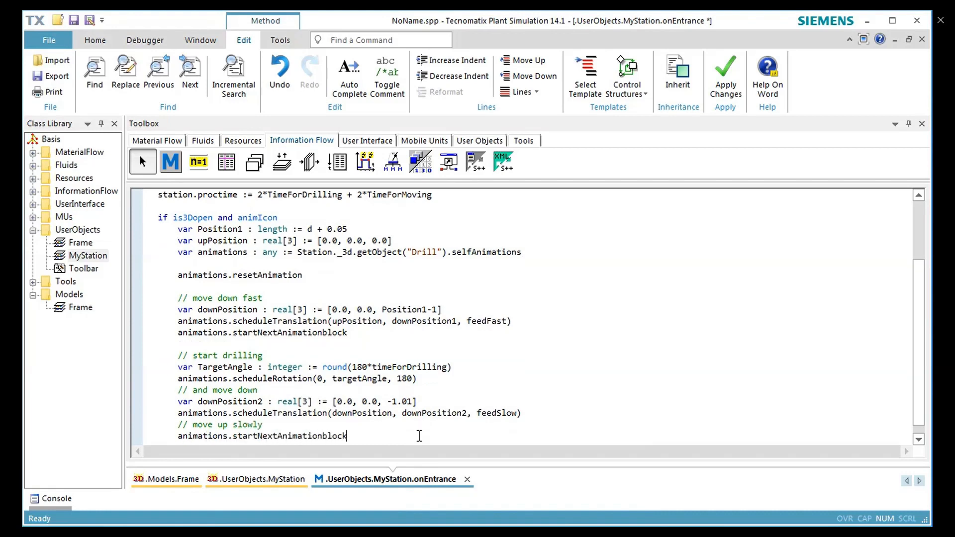
{"action": "key", "text": "Return"}
Add the calls animations.scheduleRotation(0, TargetAngle, 180) and animations.scheduleTranslation(downPosition2, downPosition, feedSlow)
{"action": "type", "text": "animations.scheduleRotation("}
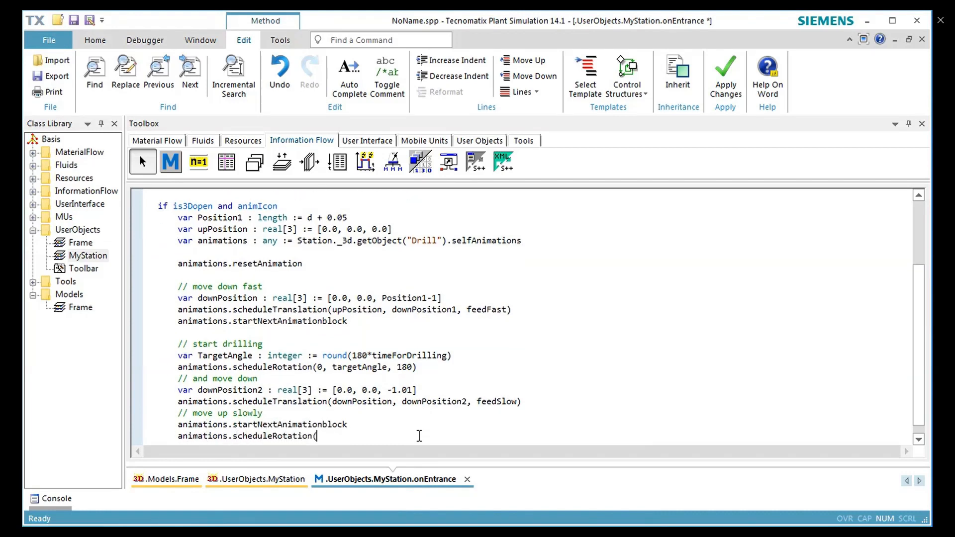
{"action": "type", "text": "0, TargetAngle, 180)"}
{"action": "key", "text": "Return"}
{"action": "type", "text": "animations.scheduleTransla"}
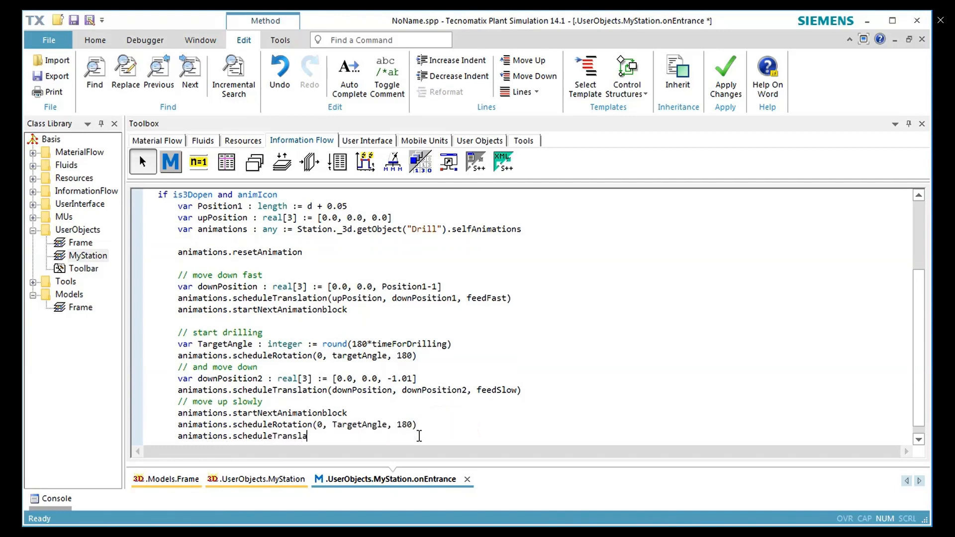
{"action": "type", "text": "tion(downPosition2, downPosition, feedSlow)"}
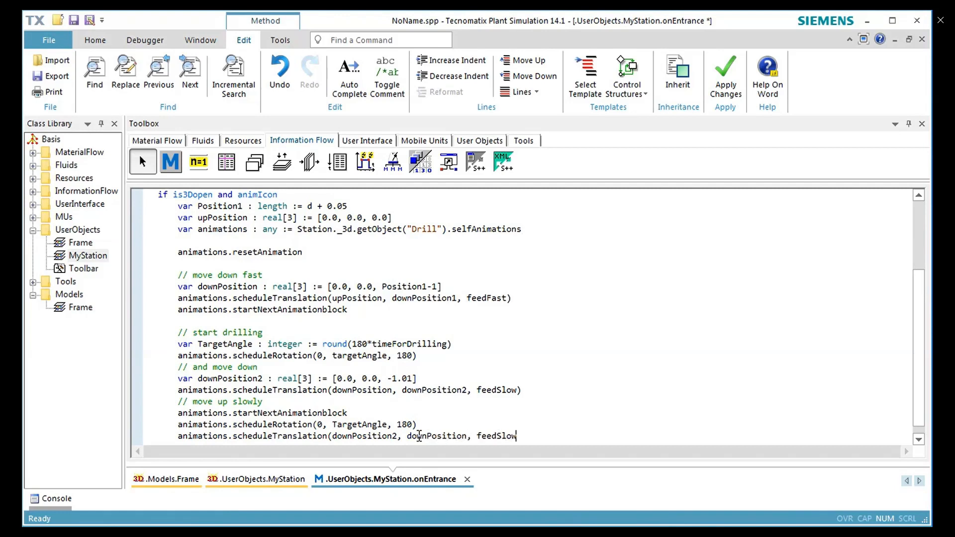
{"action": "key", "text": "Return"}
Add the comment "move up fast" followed by the call animations.startNextAnimationBlock
{"action": "type", "text": "// move up fast"}
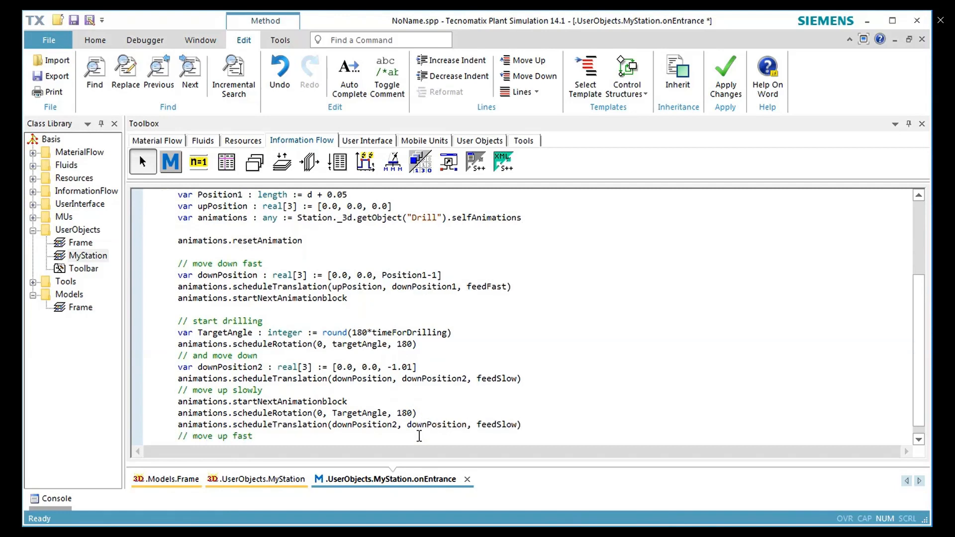
{"action": "key", "text": "Return"}
{"action": "type", "text": "animations.startNextAnimation"}
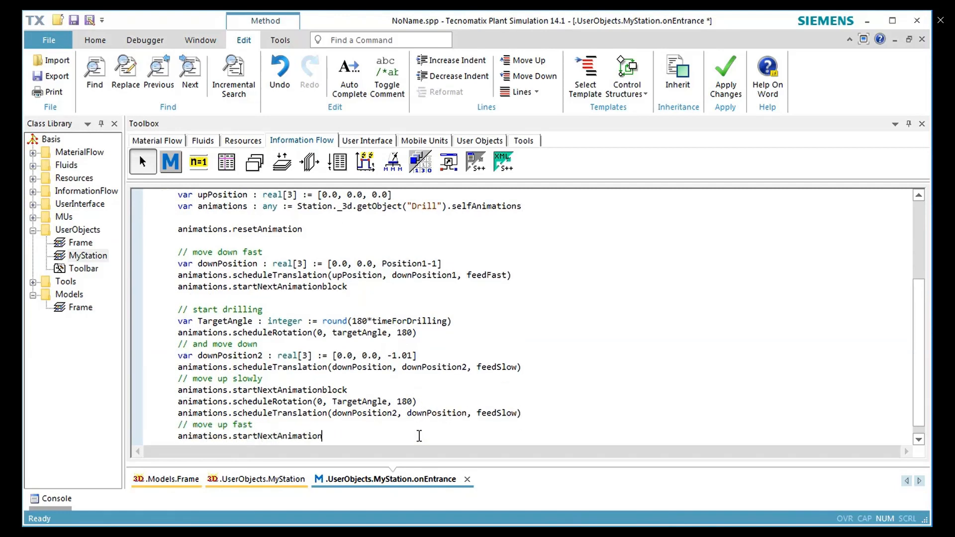
{"action": "type", "text": "Block"}
{"action": "key", "text": "Return"}
Schedule the drill's translation from downPosition to upPosition at feedFast, and add animations.play after a blank line
{"action": "type", "text": "animations.schedlue"}
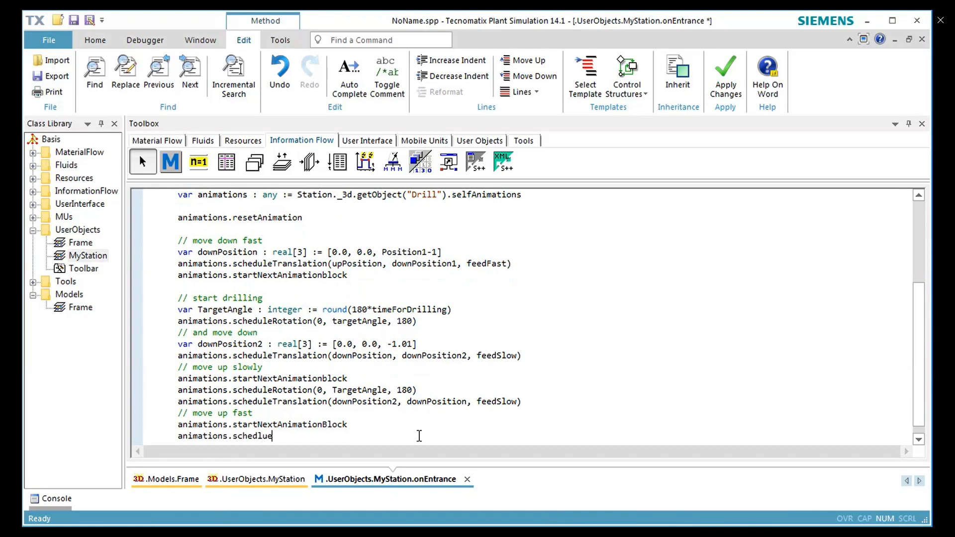
{"action": "type", "text": "Translation(downPosition, upPos"}
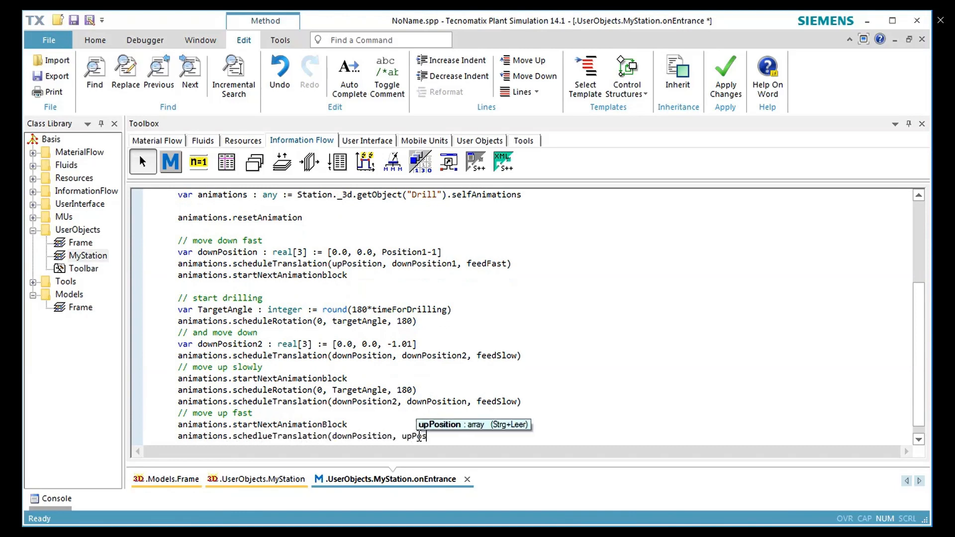
{"action": "type", "text": "ition, feedFast)"}
{"action": "key", "text": "Return"}
{"action": "key", "text": "Return"}
{"action": "type", "text": "animations.play"}
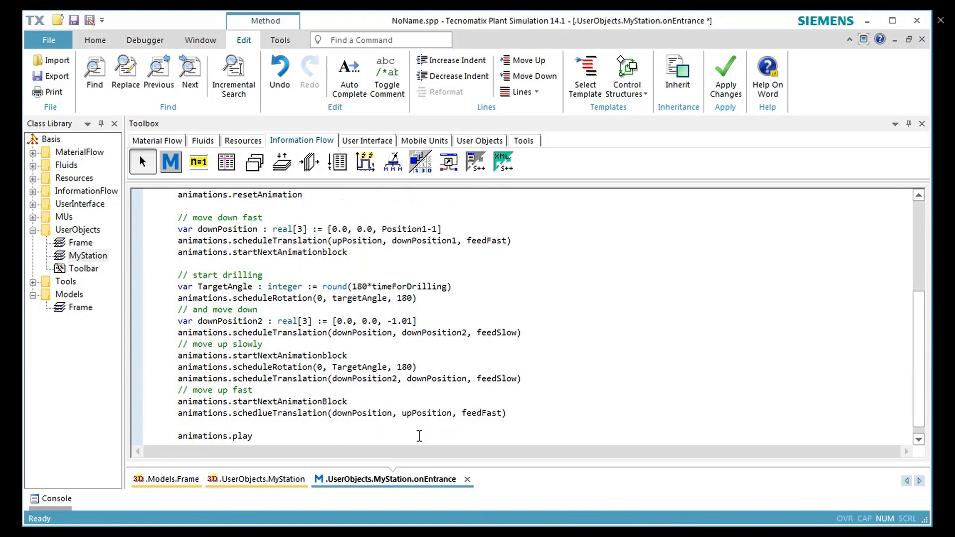
Close the onEntrance method and the MyStation frame, and insert a Source into the model frame
{"action": "left_click", "coordinate": [918, 39]}
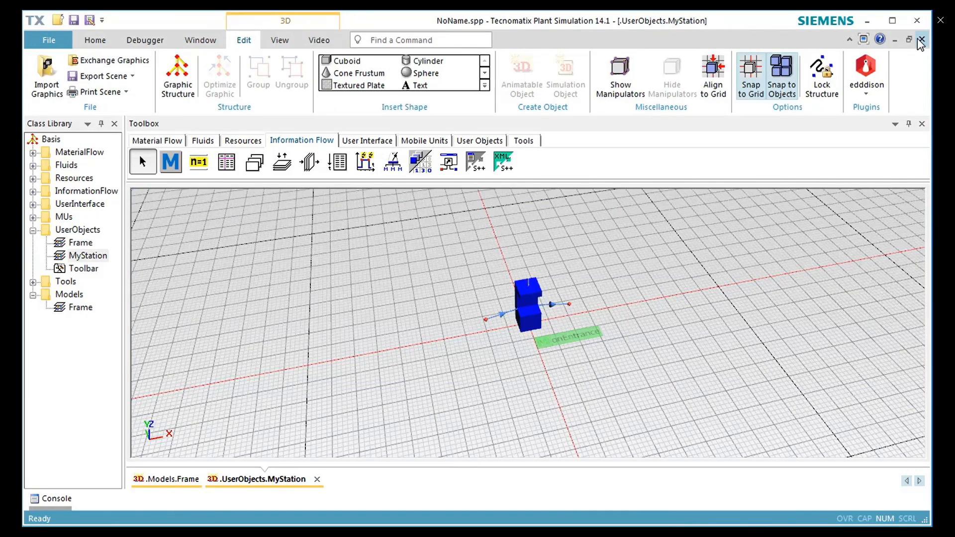
{"action": "left_click", "coordinate": [922, 39]}
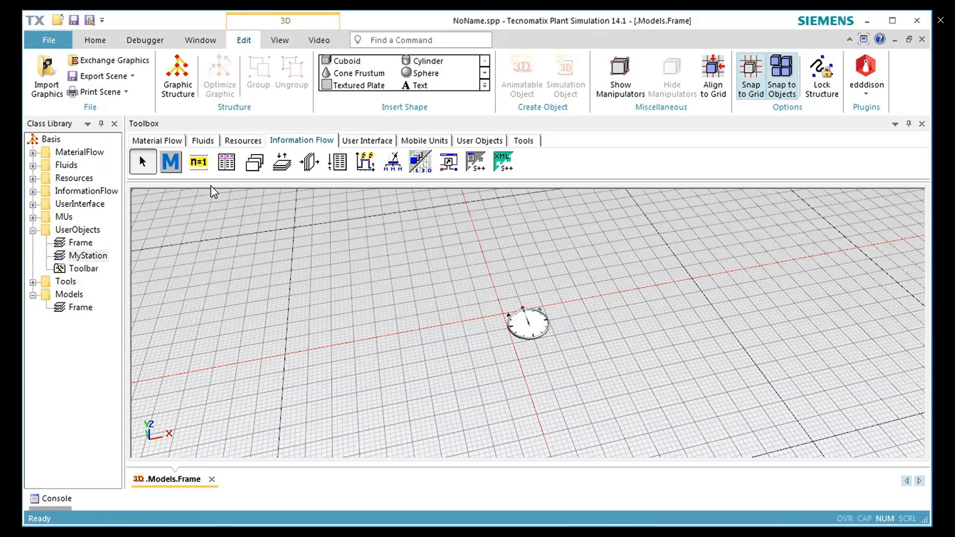
{"action": "left_click", "coordinate": [177, 142]}
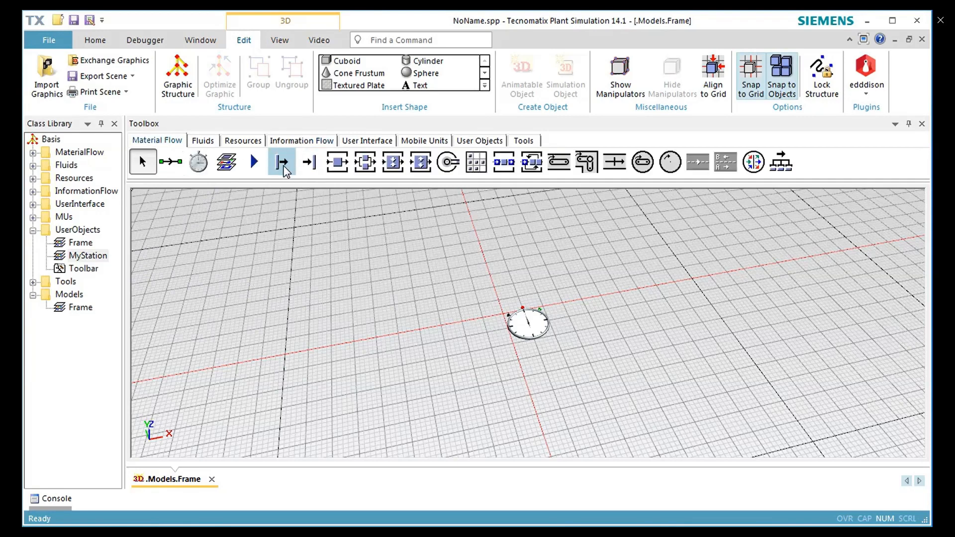
{"action": "left_click", "coordinate": [282, 161]}
{"action": "left_click", "coordinate": [428, 404]}
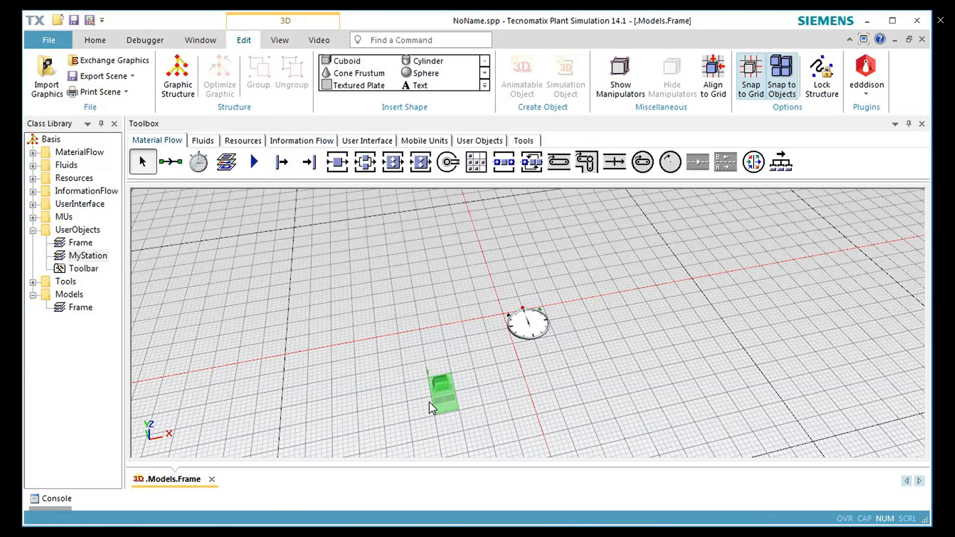
Insert a MyStation object into the model frame next to the Source and move it slightly farther from the Source
{"action": "left_click_drag", "start_coordinate": [88, 257], "coordinate": [325, 295]}
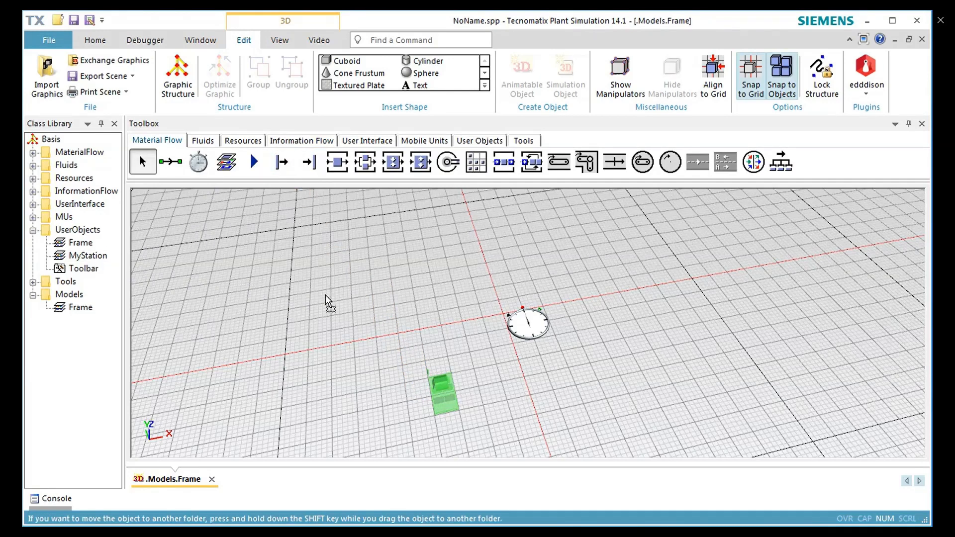
{"action": "left_click_drag", "start_coordinate": [482, 401], "coordinate": [483, 404]}
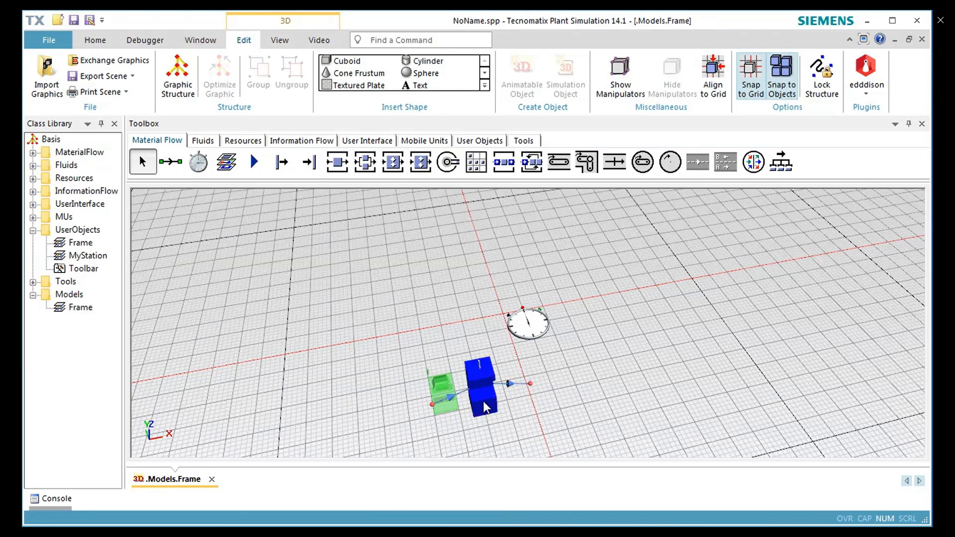
{"action": "left_click_drag", "start_coordinate": [482, 399], "coordinate": [506, 382]}
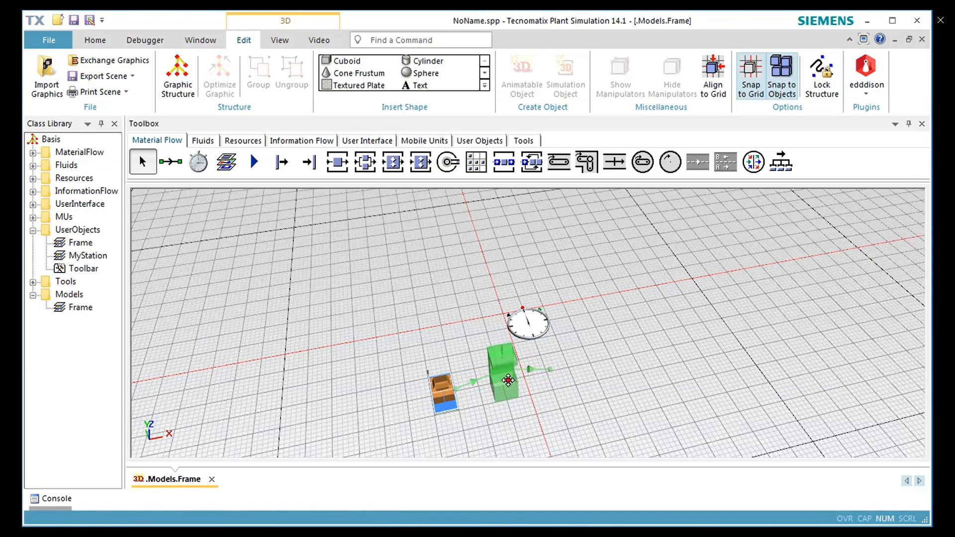
Insert a Drain at the exit side of the MyStation object and link the material flow objects with Connectors
{"action": "left_click", "coordinate": [308, 163]}
{"action": "left_click", "coordinate": [573, 362]}
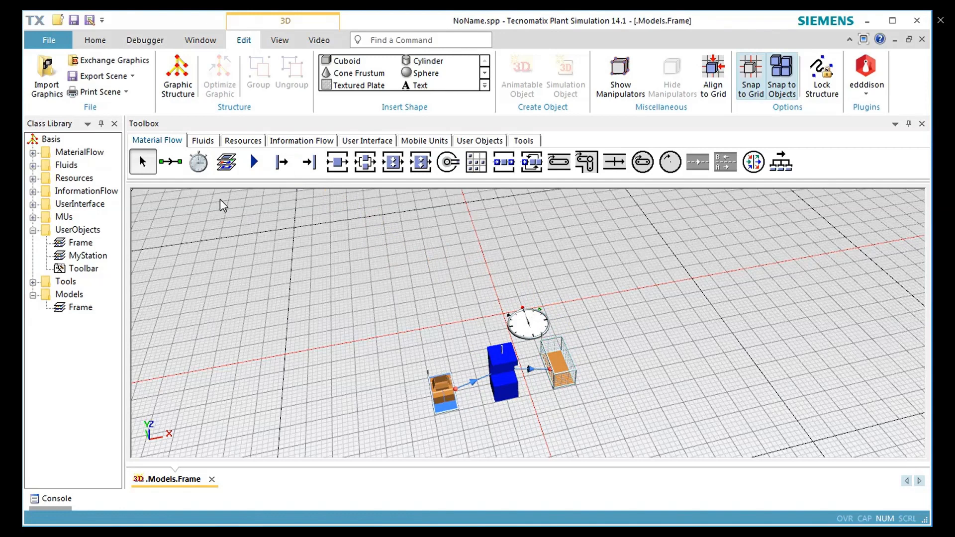
{"action": "left_click", "coordinate": [175, 166]}
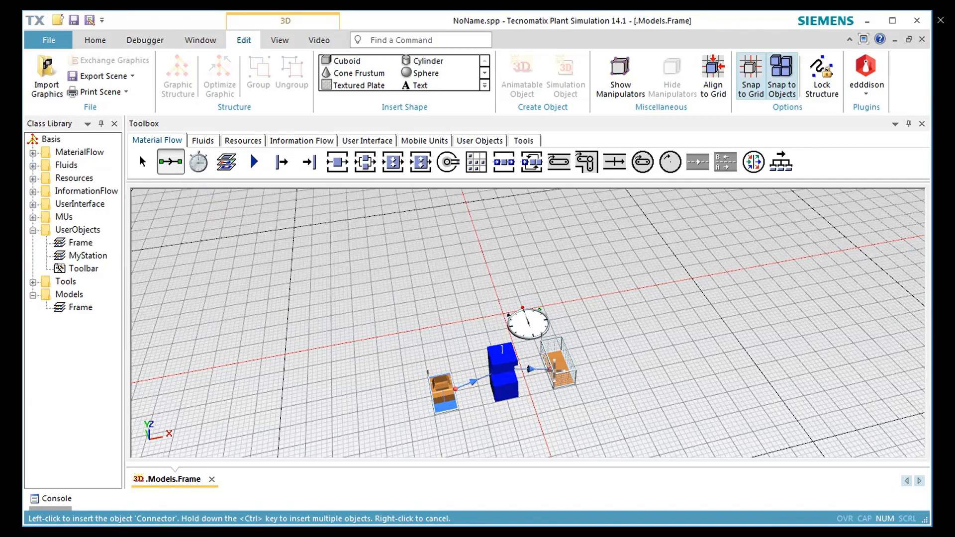
{"action": "right_click", "coordinate": [606, 319]}
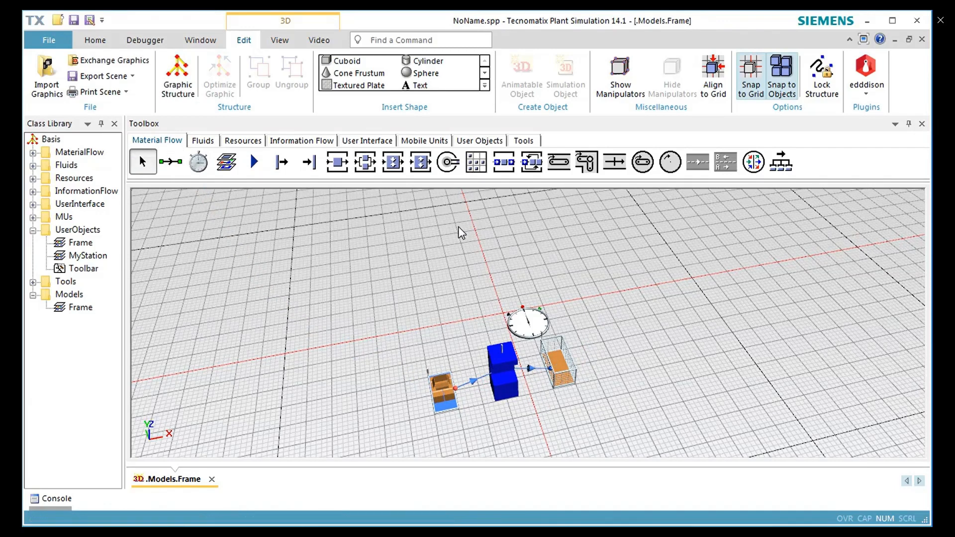
Open the EventController, enable real-time simulation with a factor of 1 and apply the settings
{"action": "double_click", "coordinate": [526, 324]}
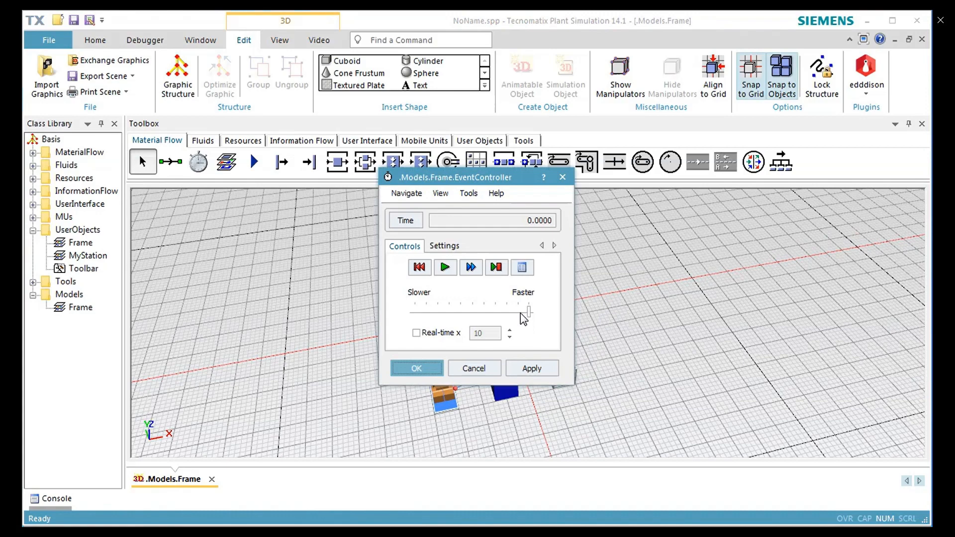
{"action": "left_click", "coordinate": [450, 332]}
{"action": "left_click", "coordinate": [490, 332]}
{"action": "double_click", "coordinate": [490, 332]}
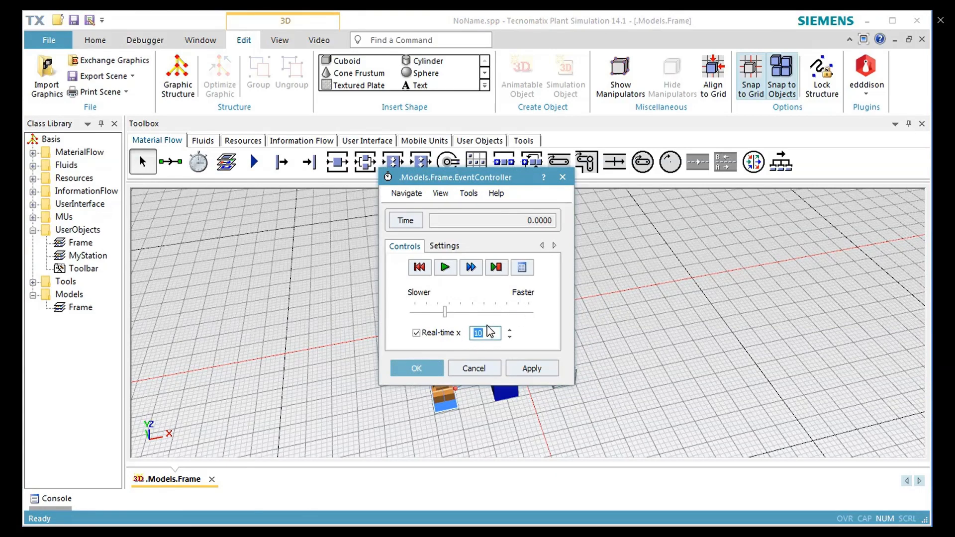
{"action": "type", "text": "1"}
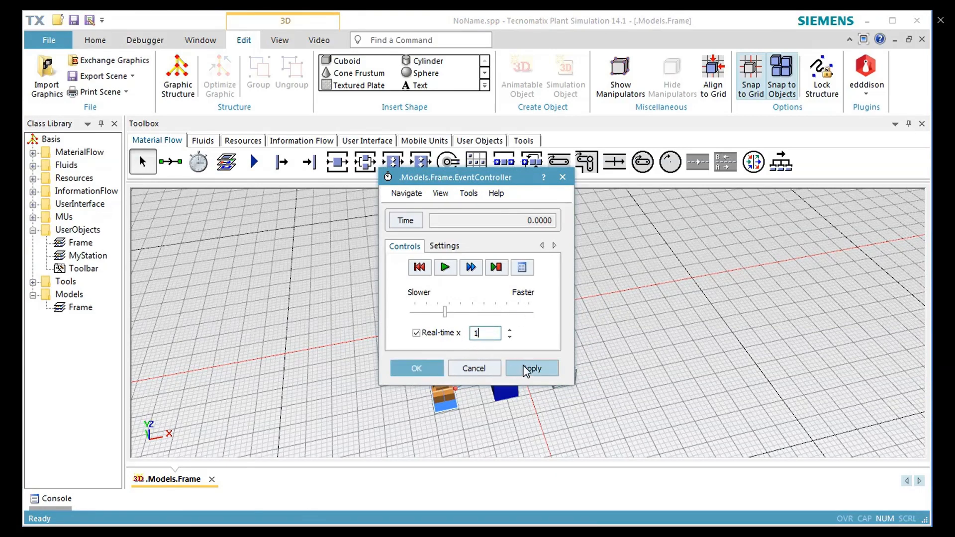
{"action": "left_click", "coordinate": [526, 369]}
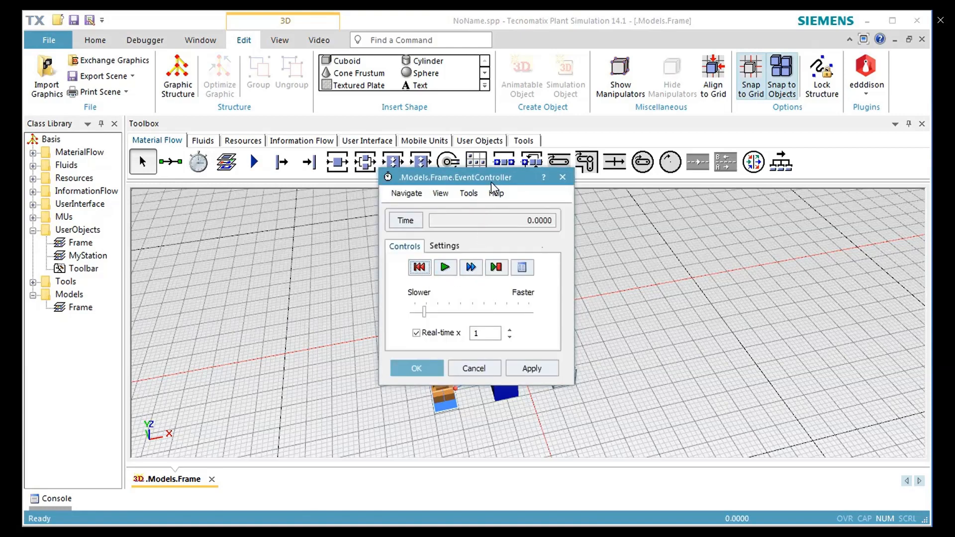
Run the simulation, reset and restart it, and examine the drill's animation on the part up close
{"action": "left_click_drag", "start_coordinate": [510, 184], "coordinate": [805, 208]}
{"action": "scroll", "coordinate": [514, 381], "scroll_direction": "up", "scroll_amount": 5}
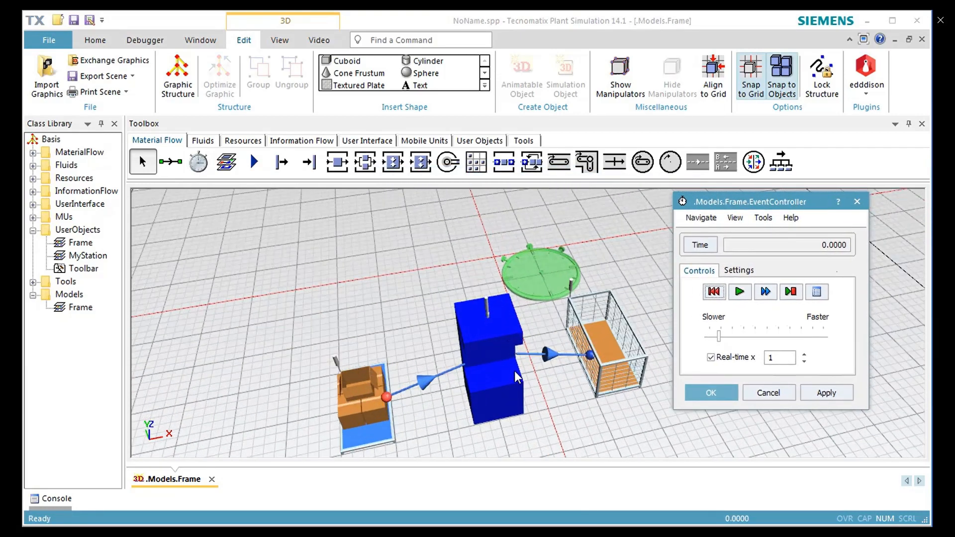
{"action": "left_click", "coordinate": [740, 292]}
{"action": "middle_click_drag", "start_coordinate": [568, 433], "coordinate": [556, 399]}
{"action": "left_click", "coordinate": [715, 293]}
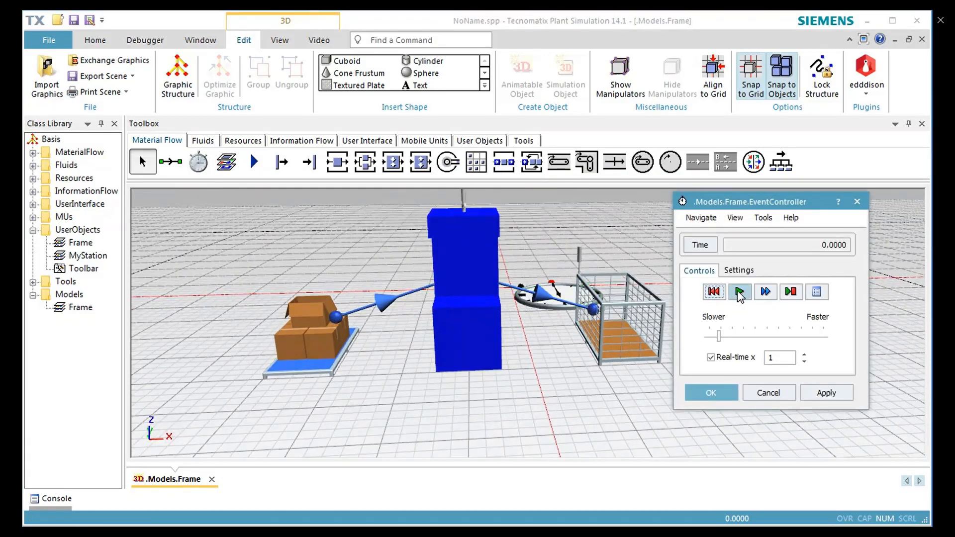
{"action": "left_click", "coordinate": [741, 292]}
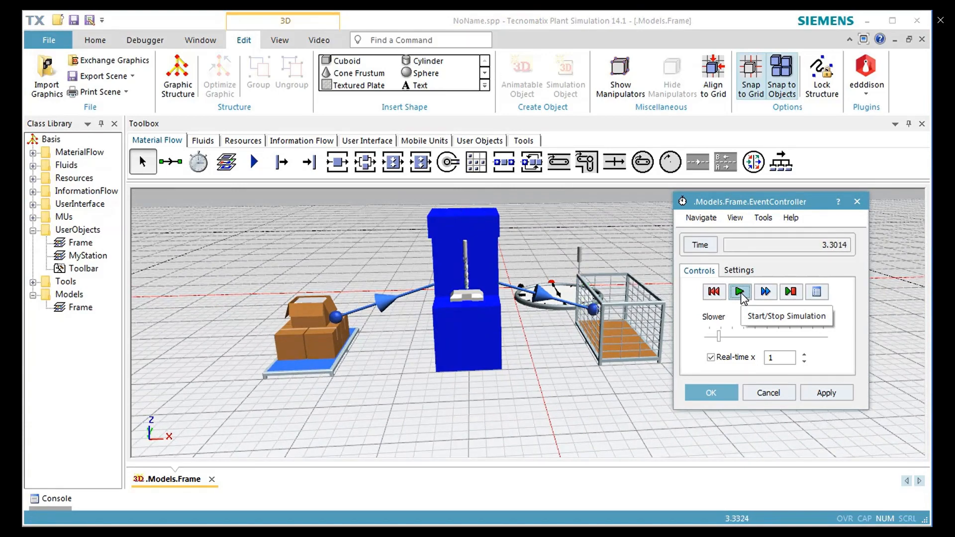
{"action": "scroll", "coordinate": [479, 299], "scroll_direction": "up", "scroll_amount": 6}
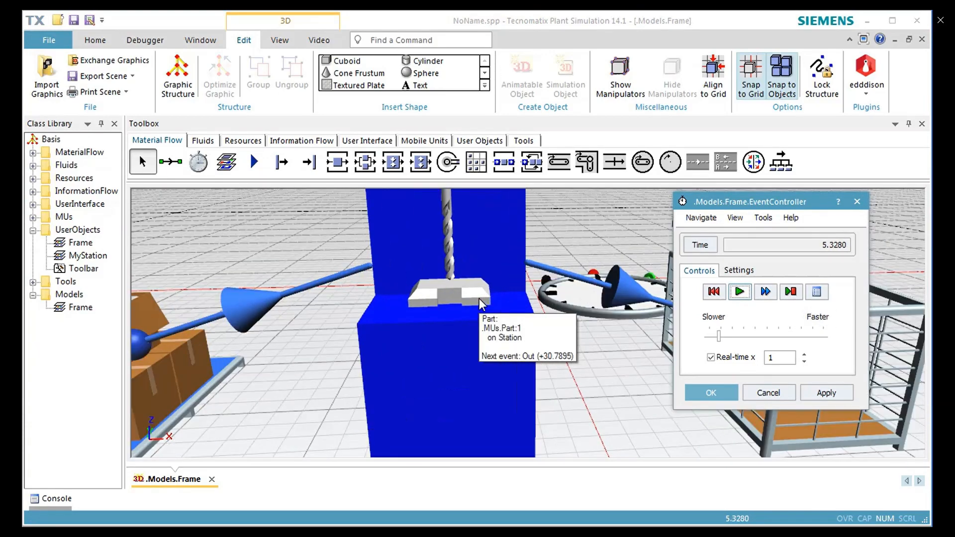